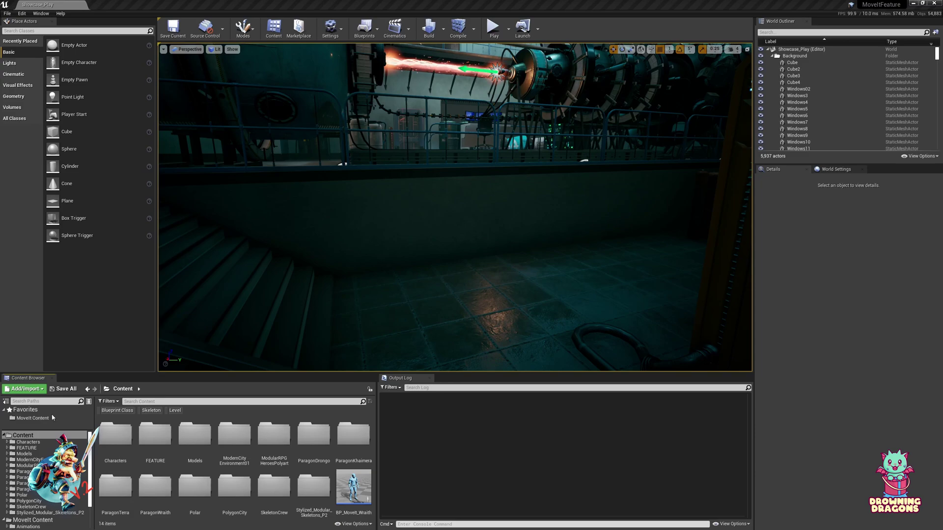
- Add a new folder named MoveItWraith under Content, then browse to MoveIt Content
right_click(30, 436)
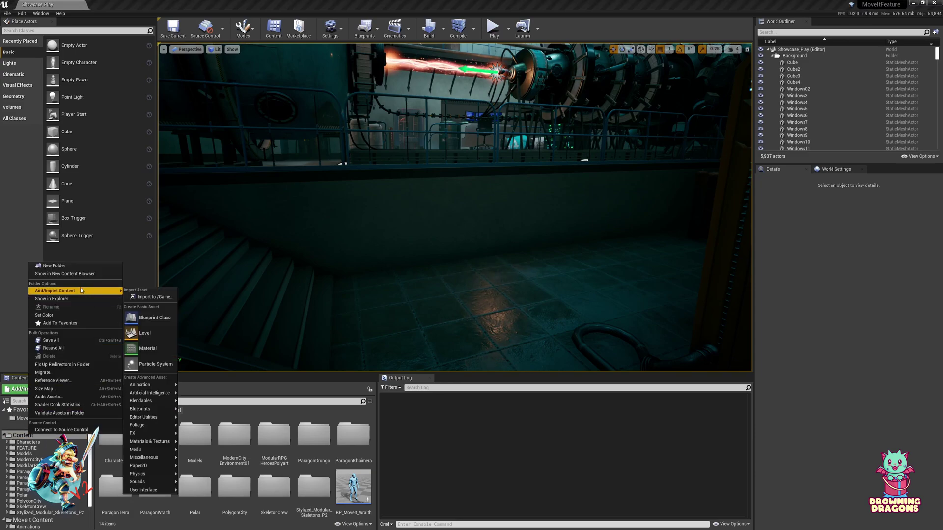
left_click(71, 269)
type("M")
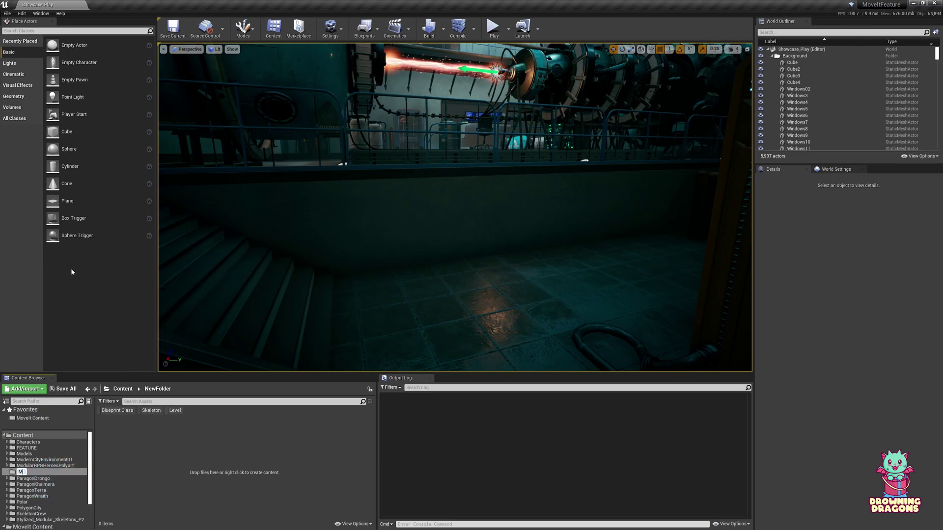
type("oveItW")
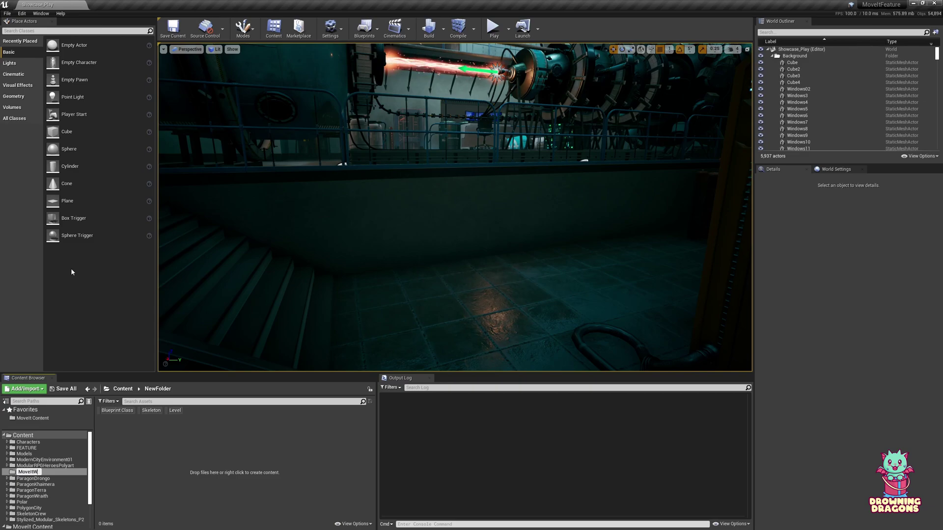
type("raith")
key("Return")
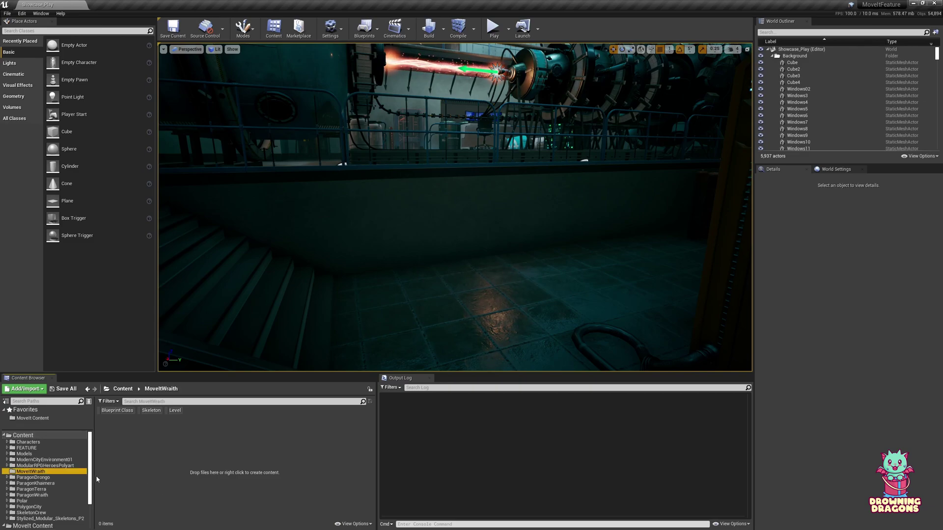
scroll(51, 484, "down", 2)
left_click(51, 489)
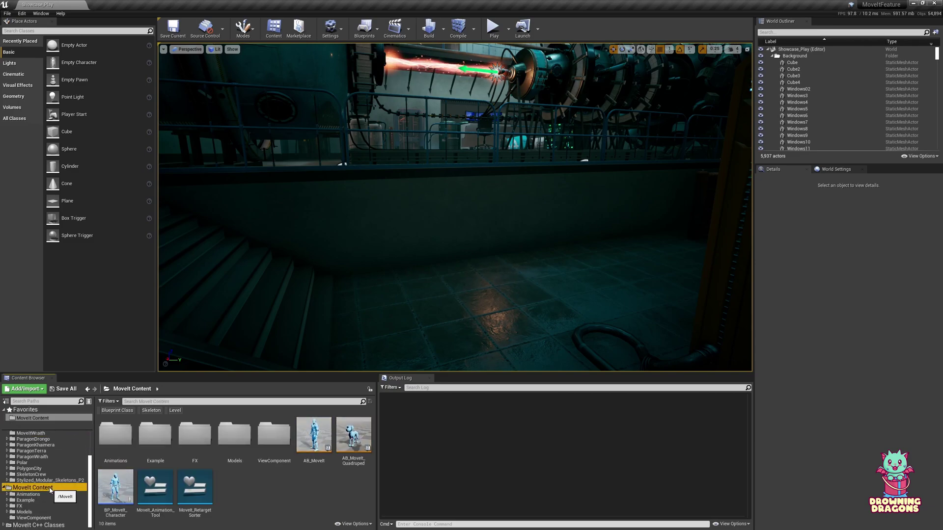
right_click(310, 443)
mouse_move(395, 270)
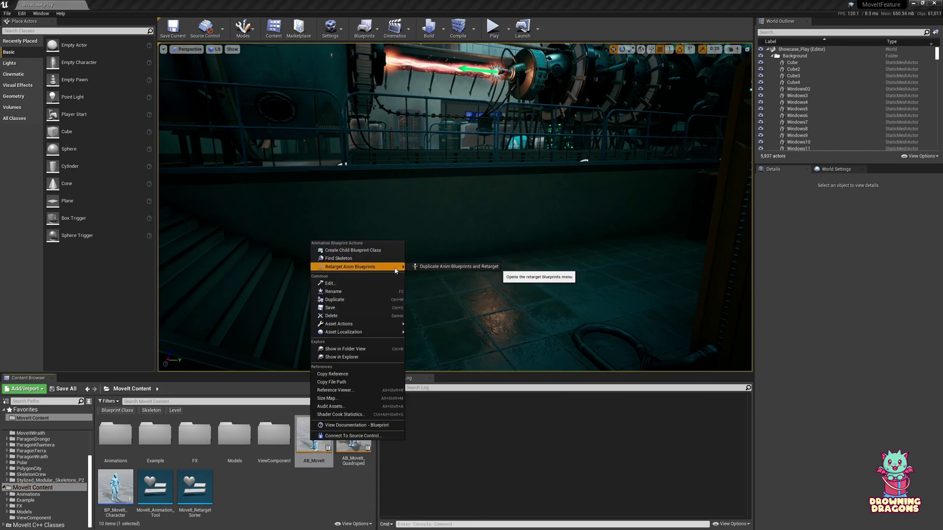
left_click(439, 266)
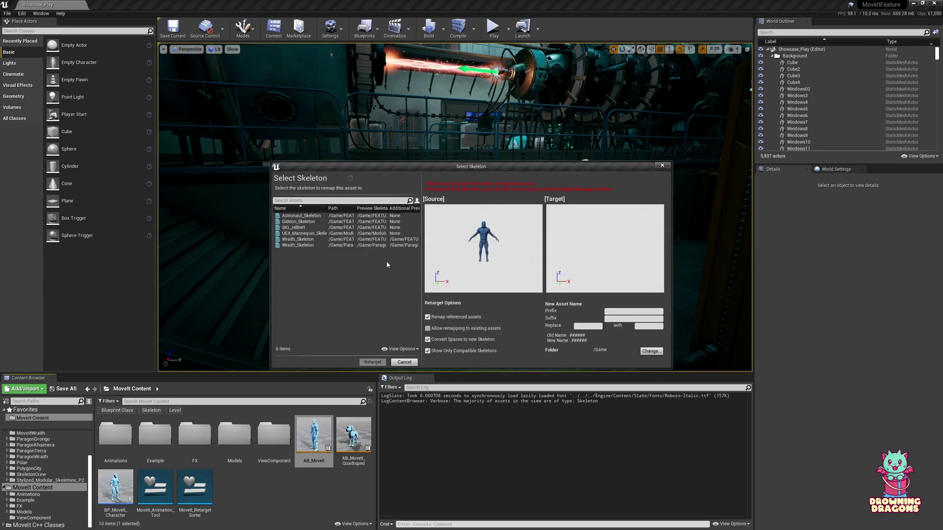
left_click(298, 245)
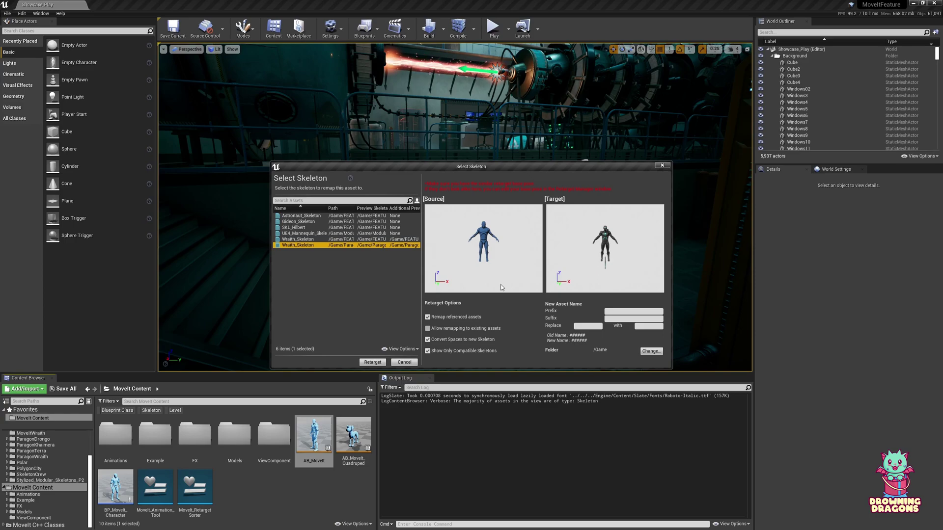
left_click(403, 362)
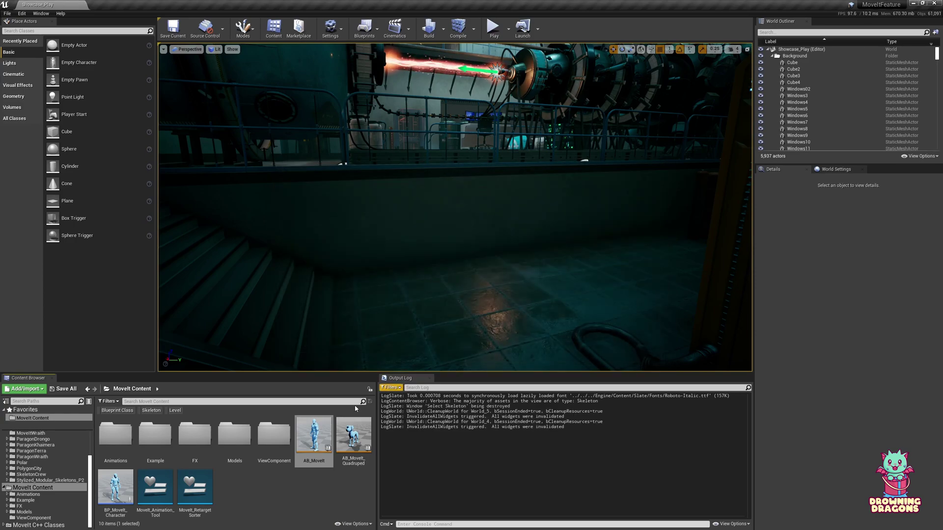
- Find the skeleton AB_MoveIt uses and open SKL_MoveIt in the Retarget Manager
right_click(312, 434)
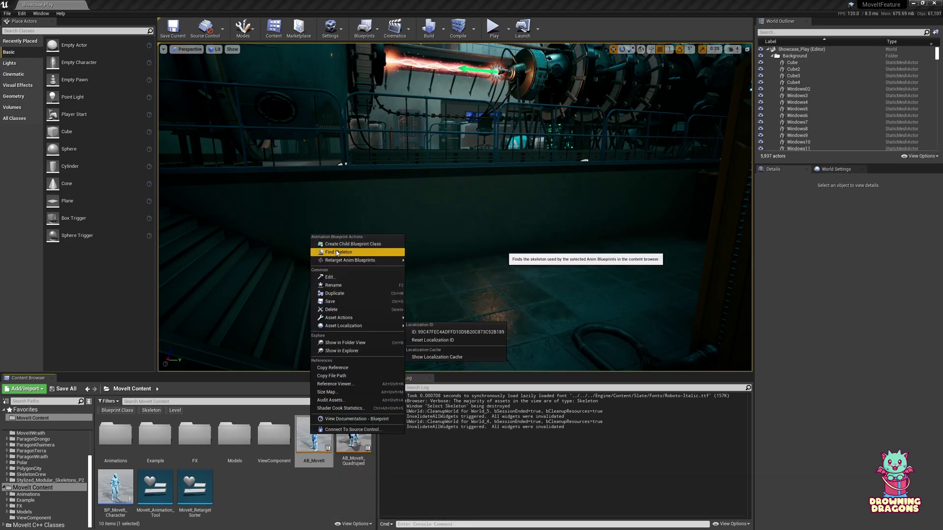
left_click(337, 253)
double_click(196, 439)
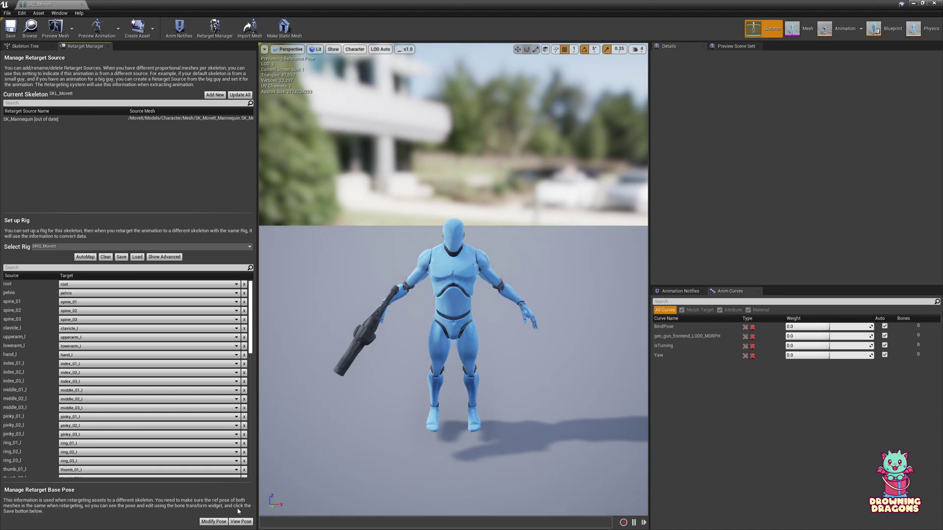
- Import MoveIt_Mannequin_TPose as the retarget base pose and inspect the T-posed mannequin
left_click(218, 522)
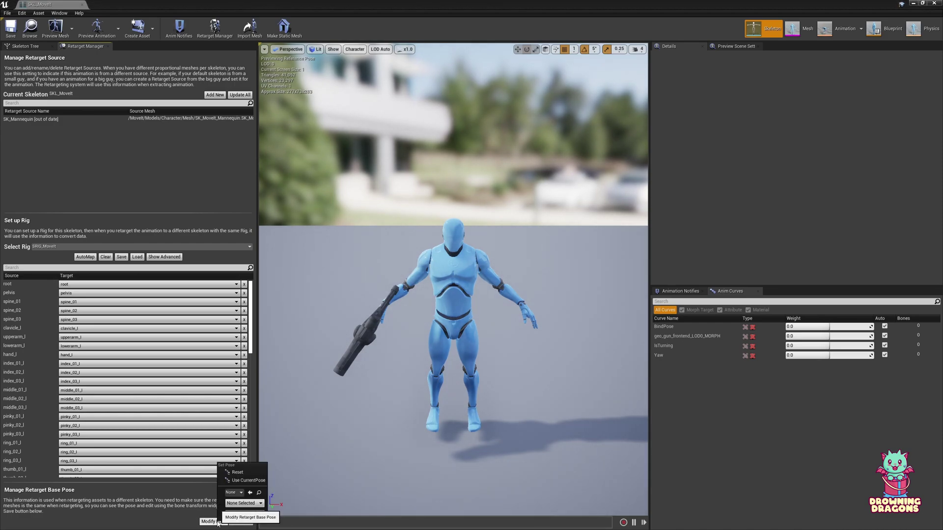
left_click(234, 493)
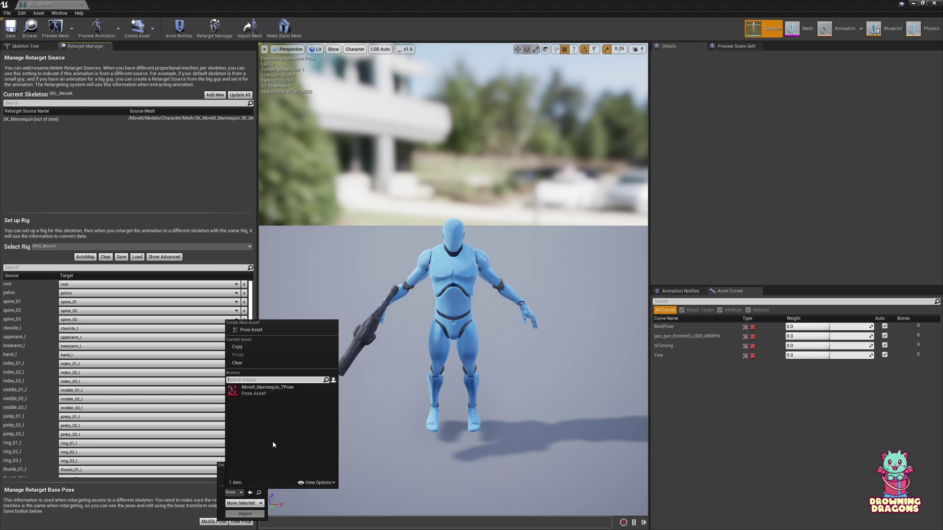
left_click(272, 390)
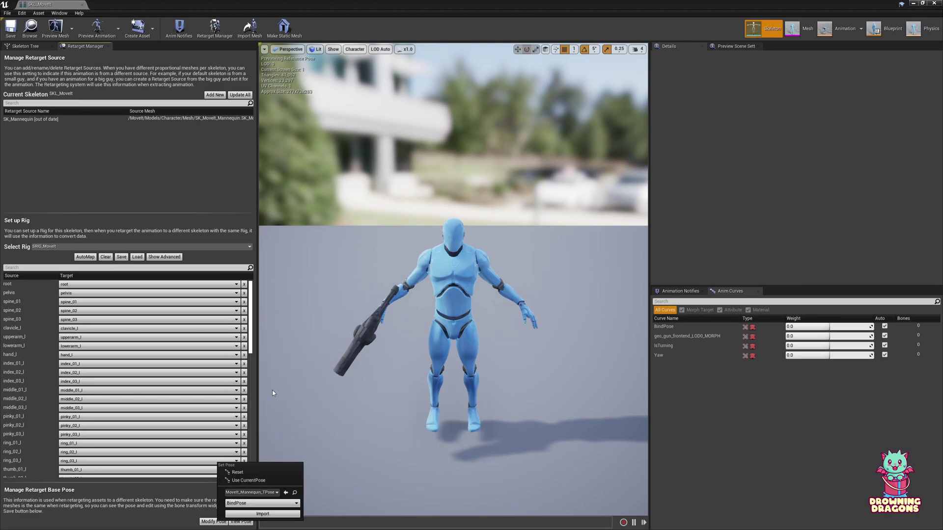
left_click(265, 515)
mouse_move(357, 431)
left_mouse_down()
mouse_move(432, 431)
mouse_move(344, 431)
mouse_move(356, 418)
mouse_move(358, 427)
left_mouse_up()
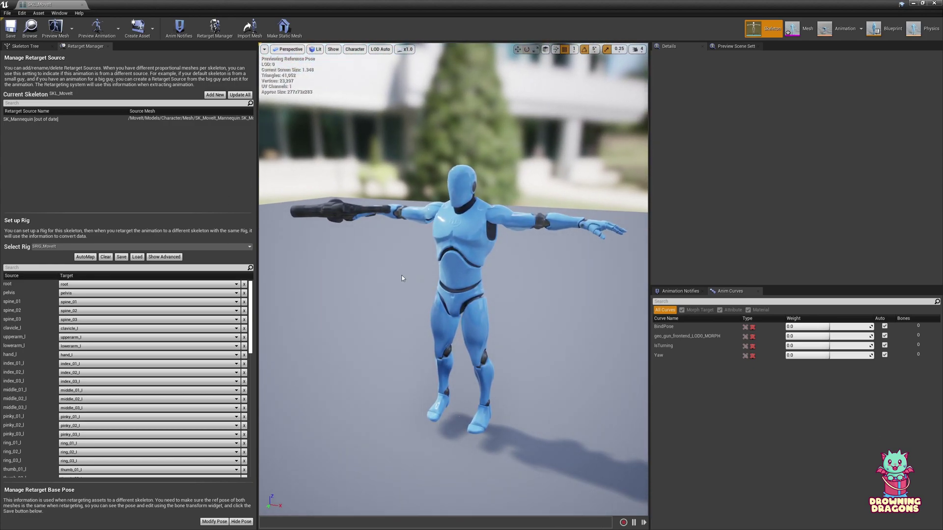
mouse_move(385, 296)
left_mouse_down()
mouse_move(368, 275)
mouse_move(324, 279)
mouse_move(385, 296)
left_mouse_up()
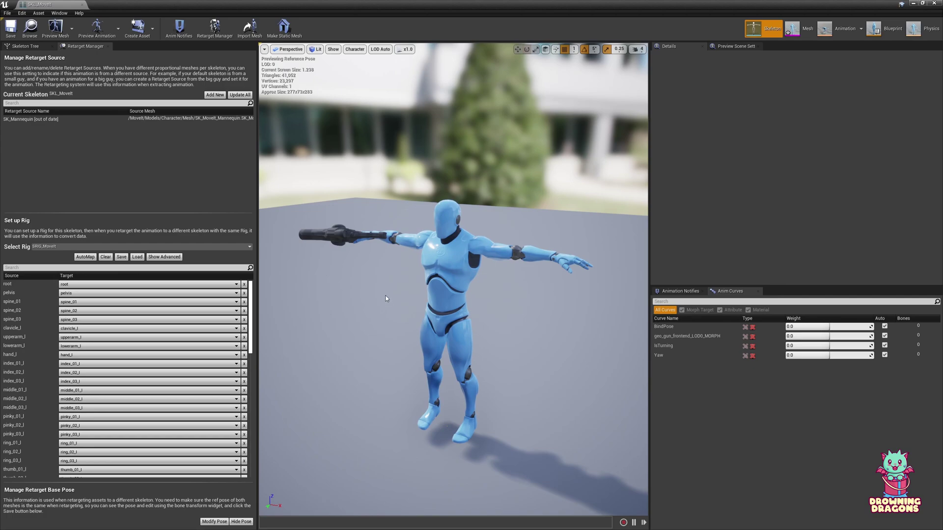
- Reset the retarget base pose to the A-pose and hide the pose preview
left_click(217, 522)
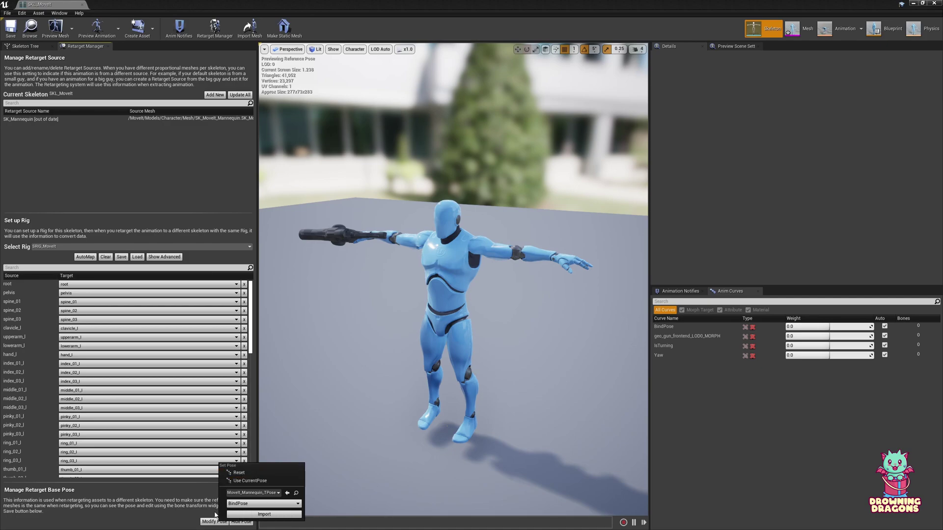
left_click(264, 514)
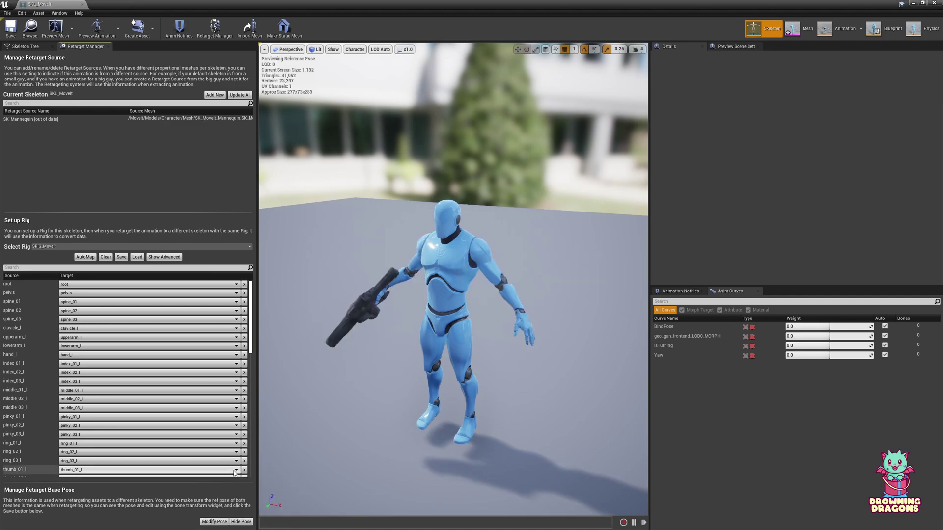
left_click(241, 522)
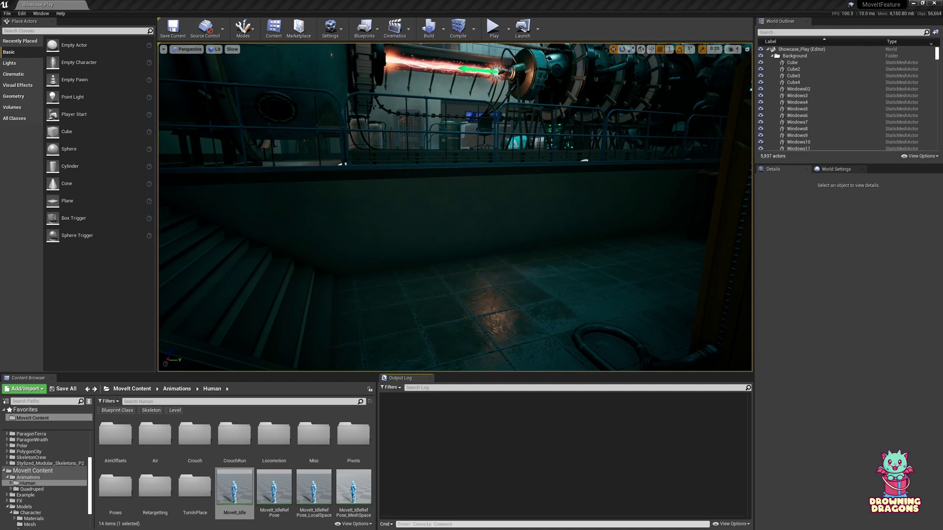
- Start Duplicate and Retarget on AB_MoveIt with Wraith_Skeleton as the target skeleton
left_click(78, 470)
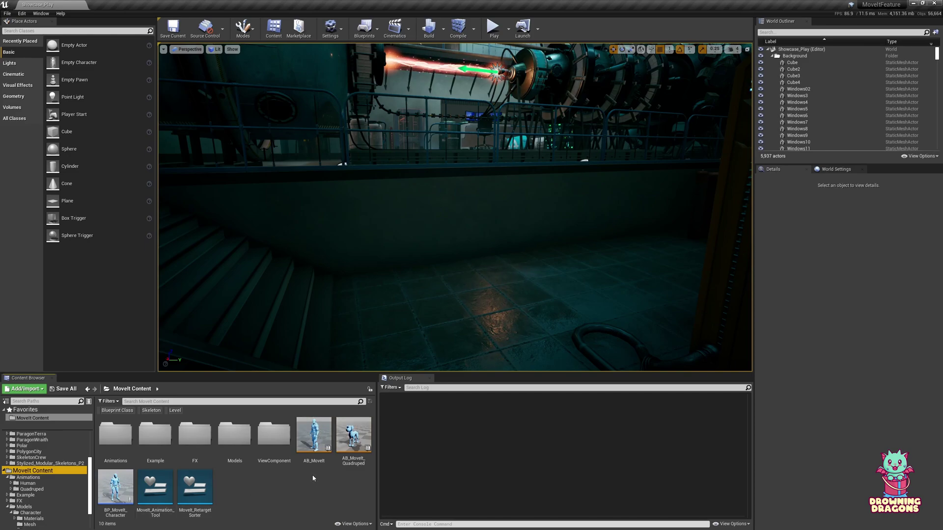
right_click(319, 440)
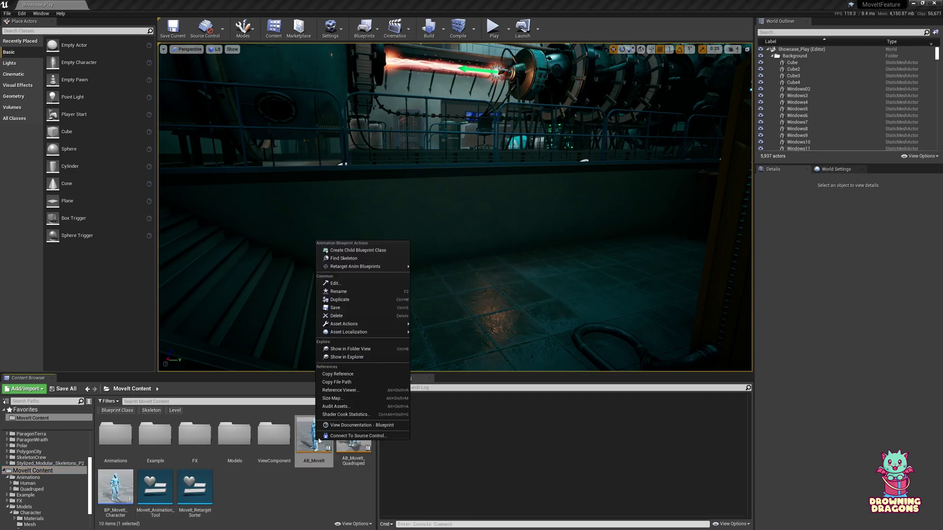
mouse_move(398, 271)
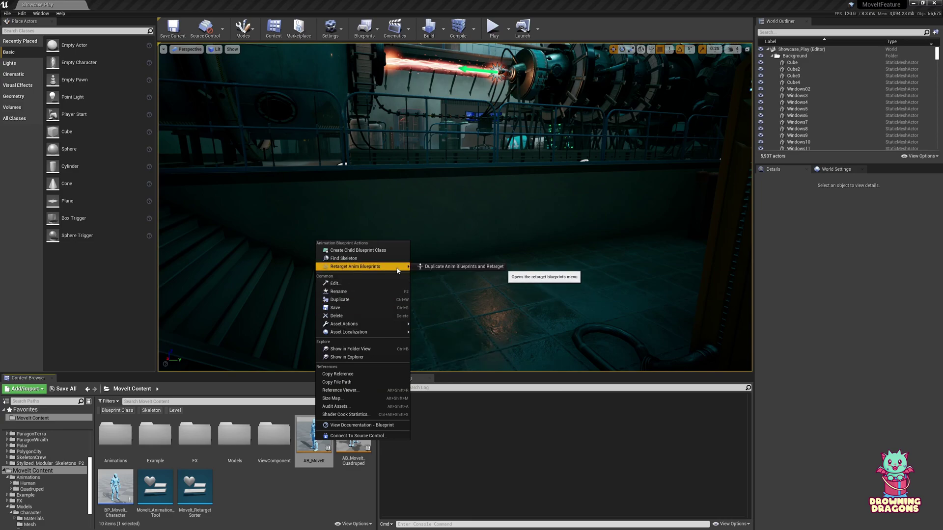
left_click(426, 267)
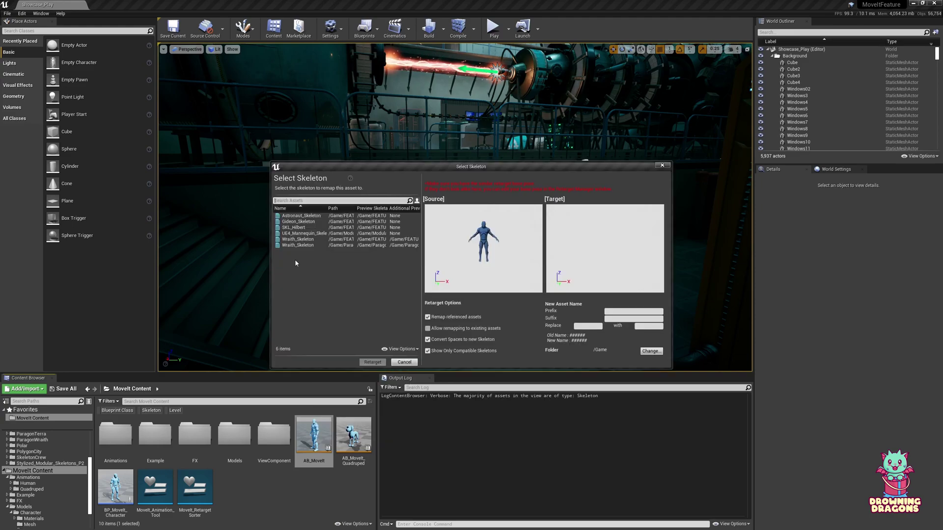
left_click(296, 245)
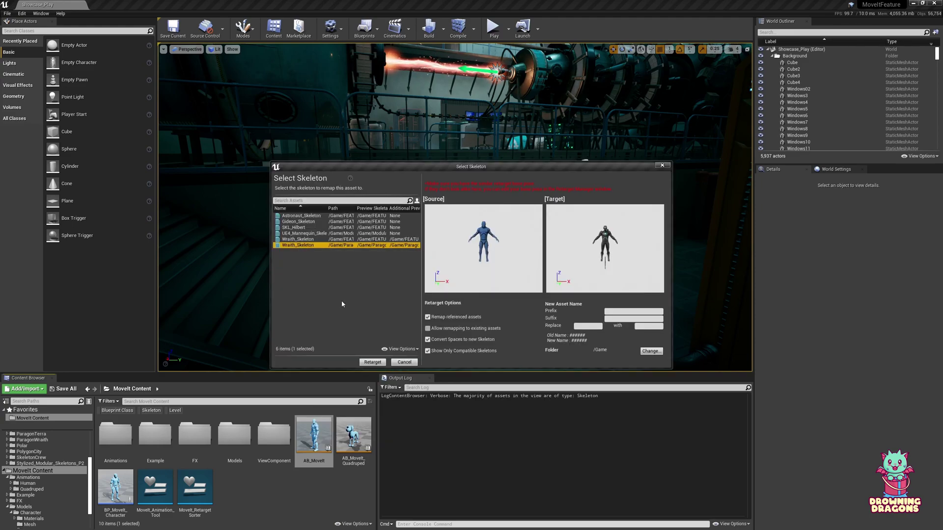
- Change the destination folder for the retargeted copies to MoveItWraith
left_click(651, 351)
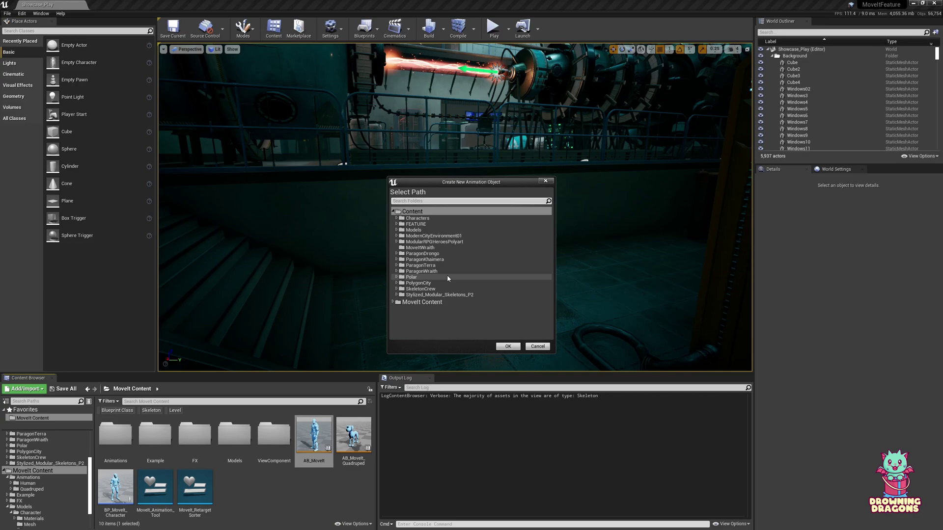
left_click(474, 247)
left_click(508, 346)
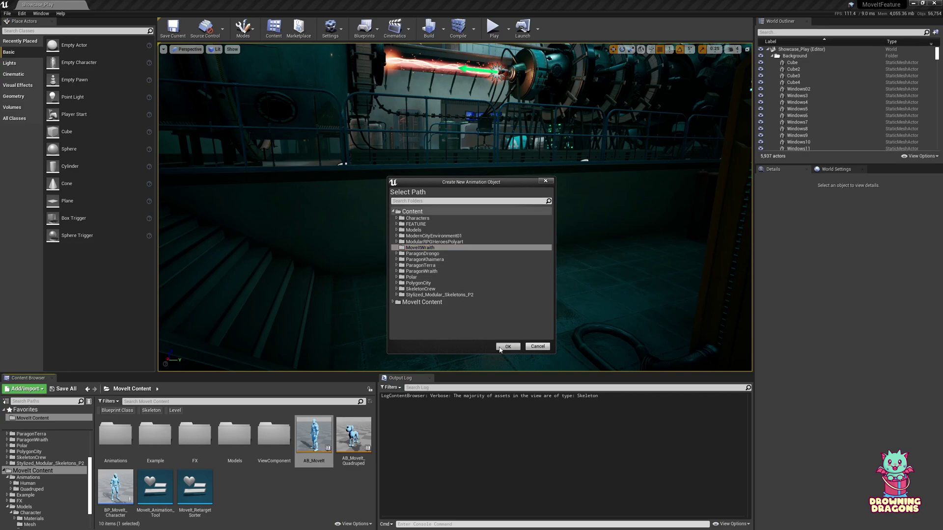
left_click(582, 327)
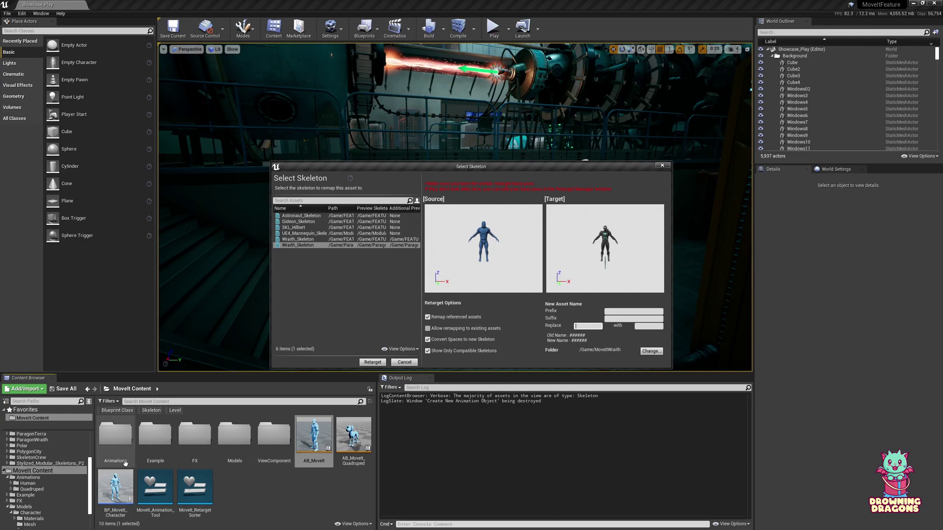
- Replace 'MoveIt' with 'MoveIt_Wraith' in asset names and run the retarget
double_click(110, 447)
double_click(110, 439)
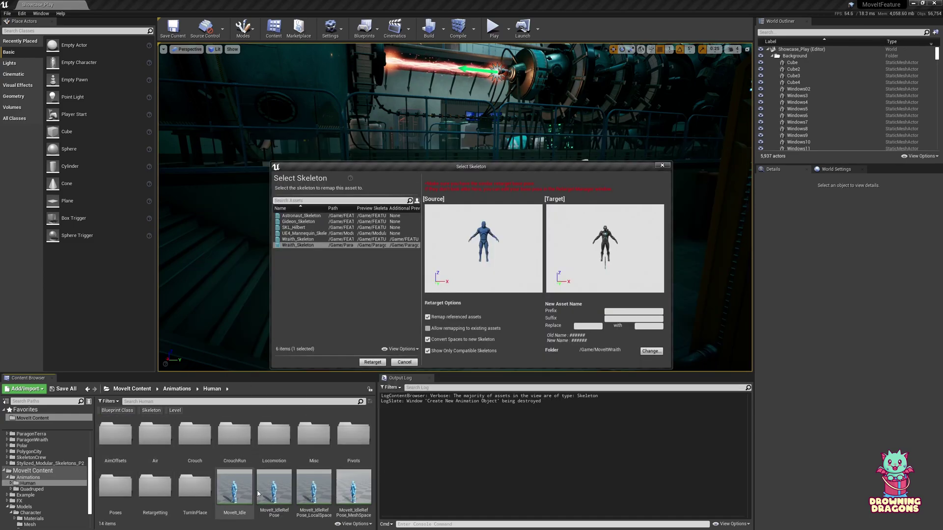
left_click(592, 325)
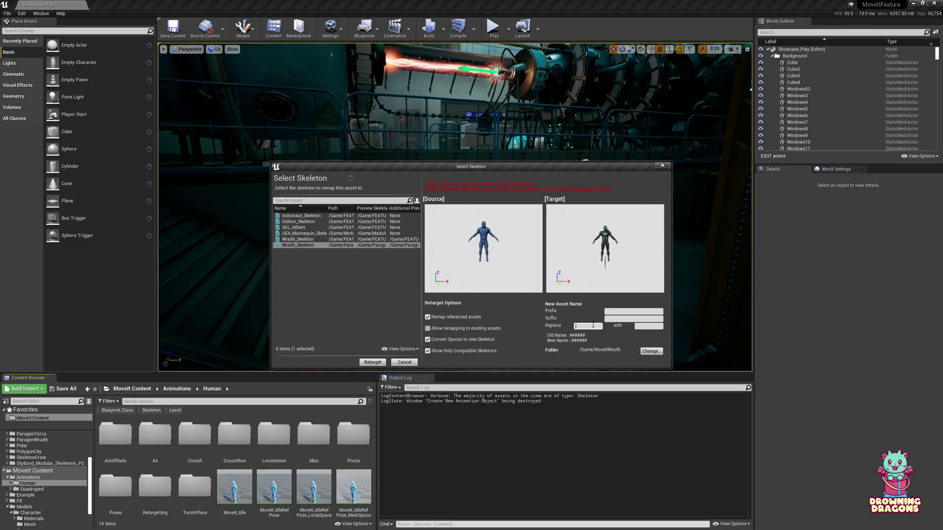
mouse_move(229, 491)
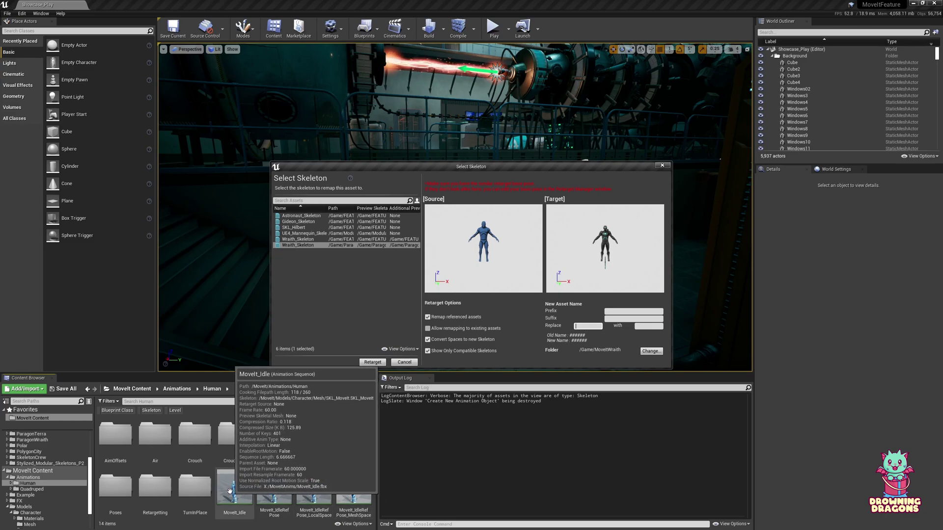
type("MoveIt")
key("Tab")
type("MoveI")
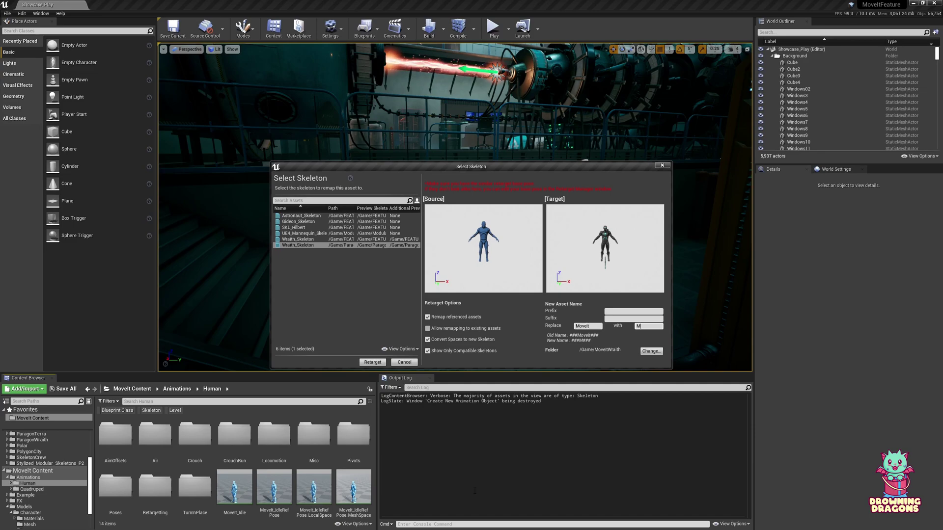
type("t_Wiraith")
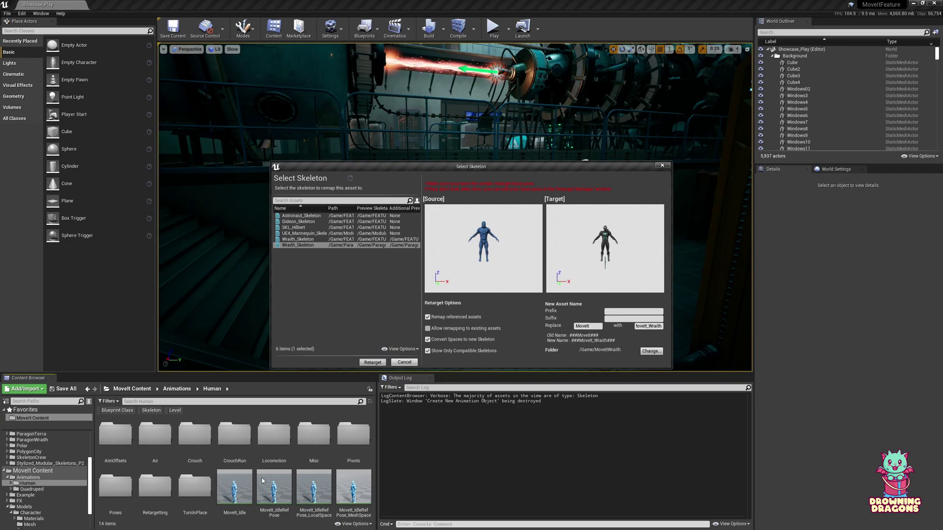
key("Return")
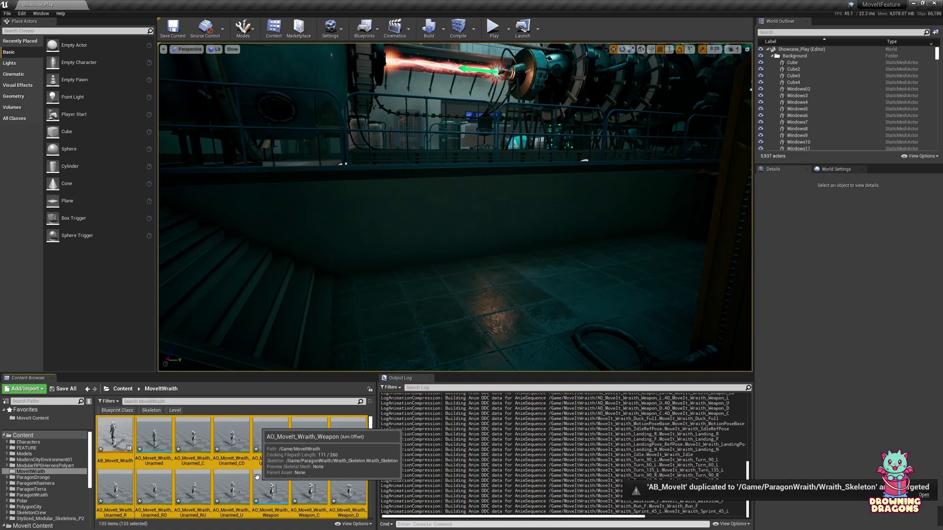
- Search the retargeted assets for 'idle', then clear the search filter
left_click(154, 437)
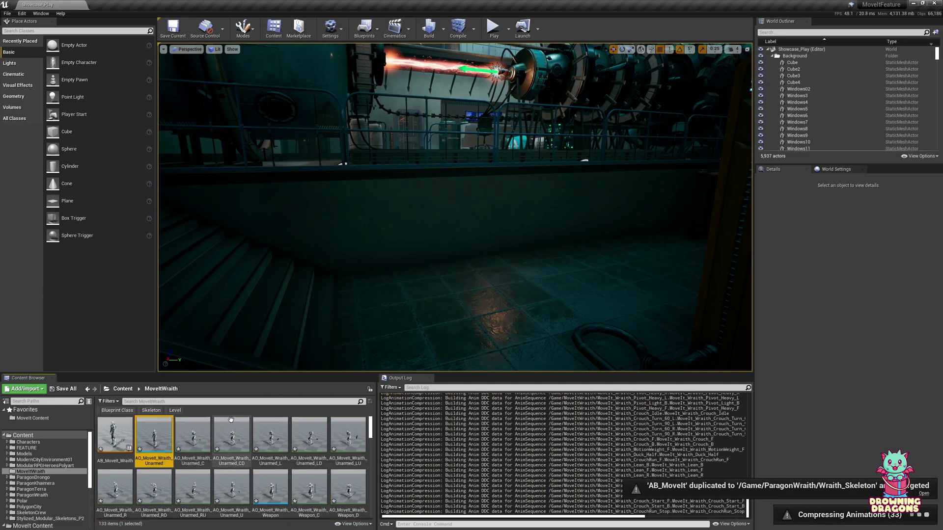
left_click(198, 402)
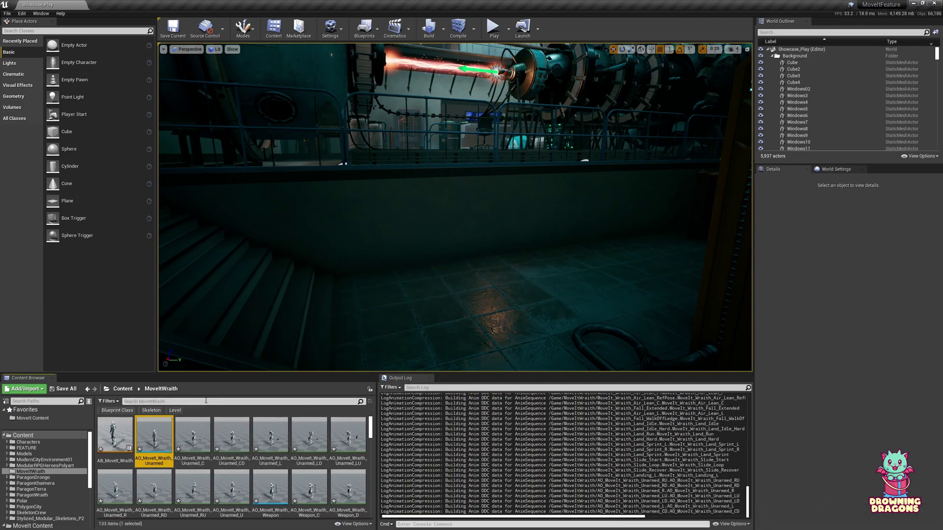
type("idle")
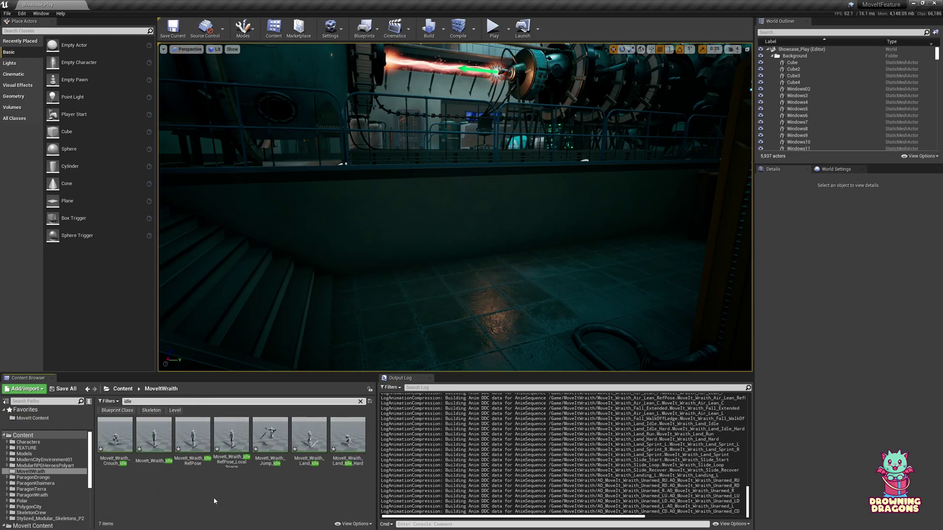
mouse_move(154, 444)
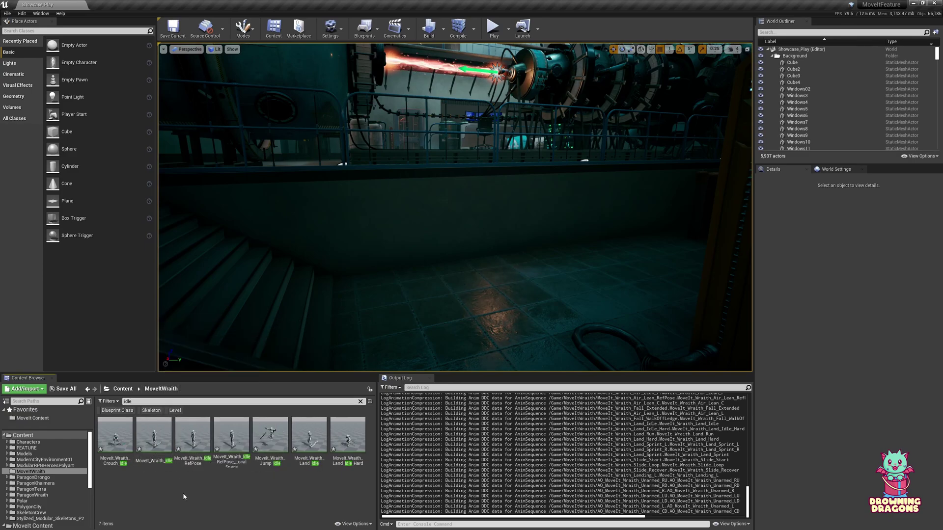
left_click(361, 401)
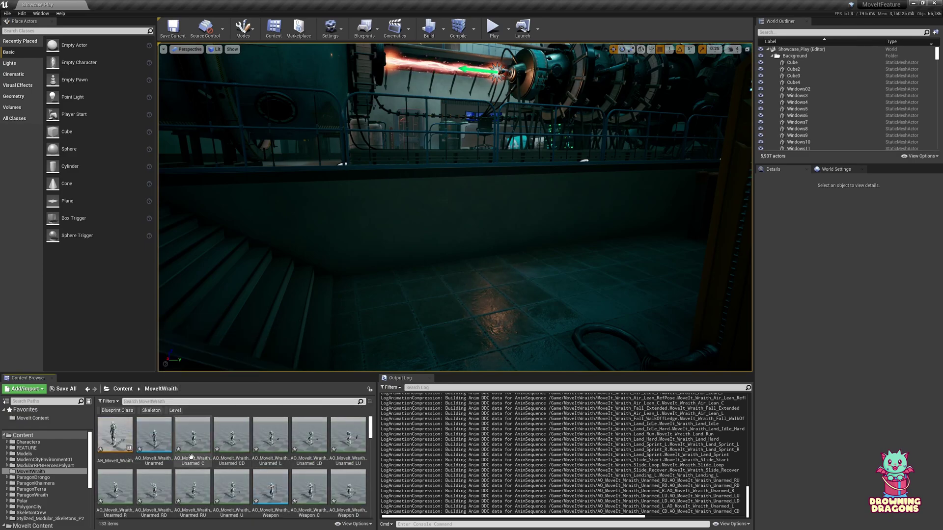
- Expand the Animations > Human subfolders in the tree, then return to MoveIt Content
mouse_move(295, 475)
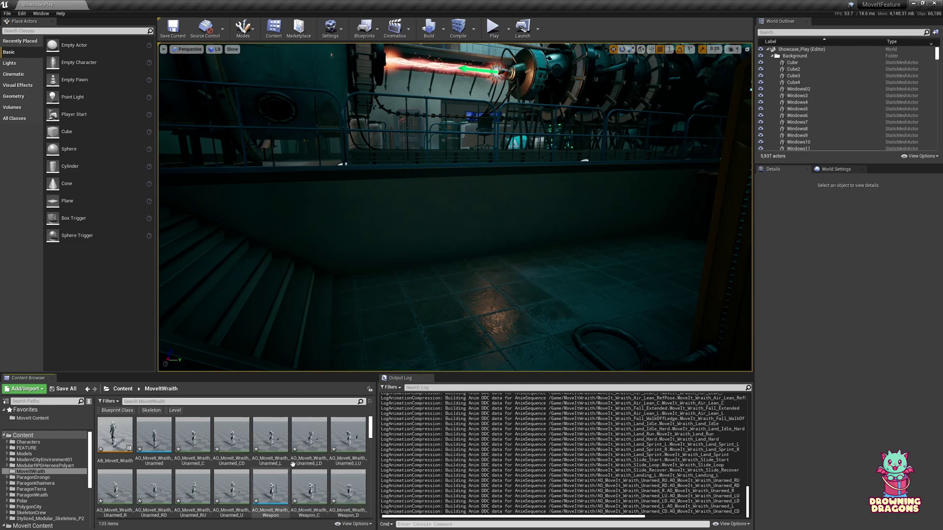
mouse_move(357, 438)
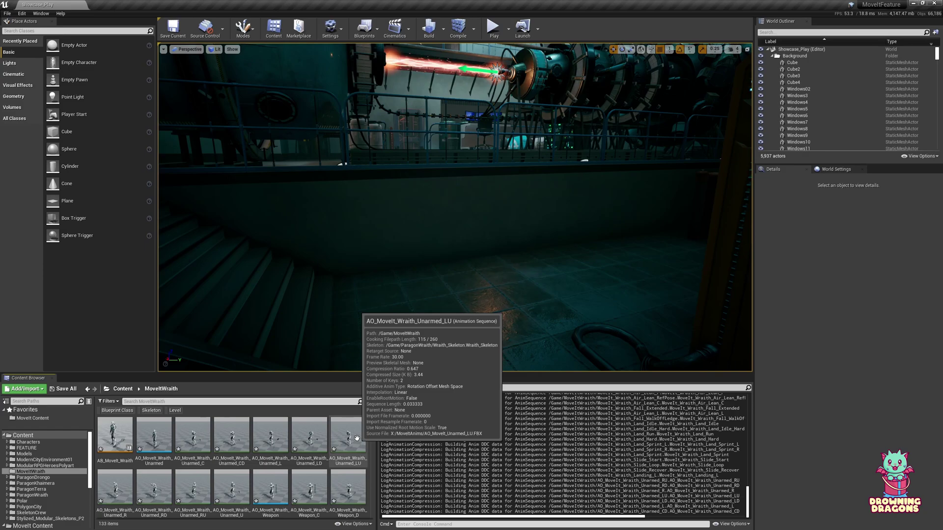
mouse_move(372, 432)
left_mouse_down()
mouse_move(372, 483)
mouse_move(372, 428)
left_mouse_up()
scroll(29, 483, "down", 4)
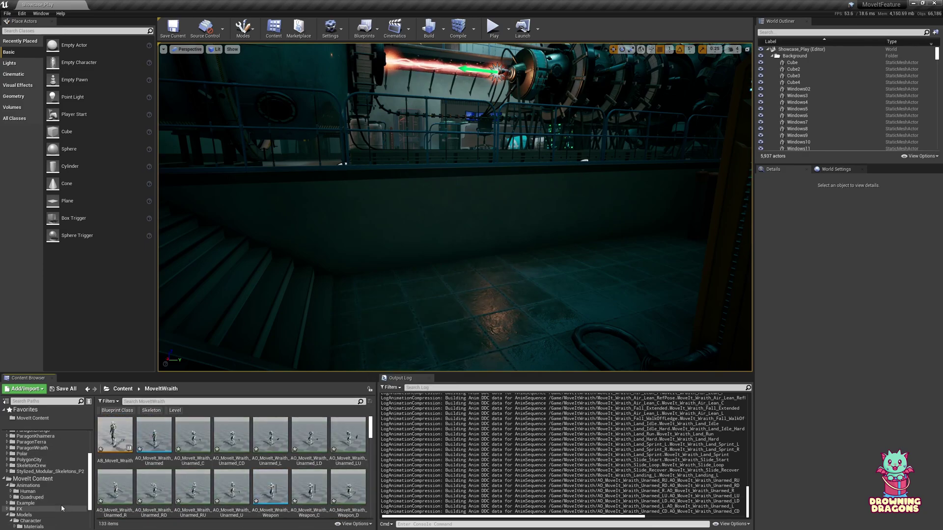
left_click(11, 456)
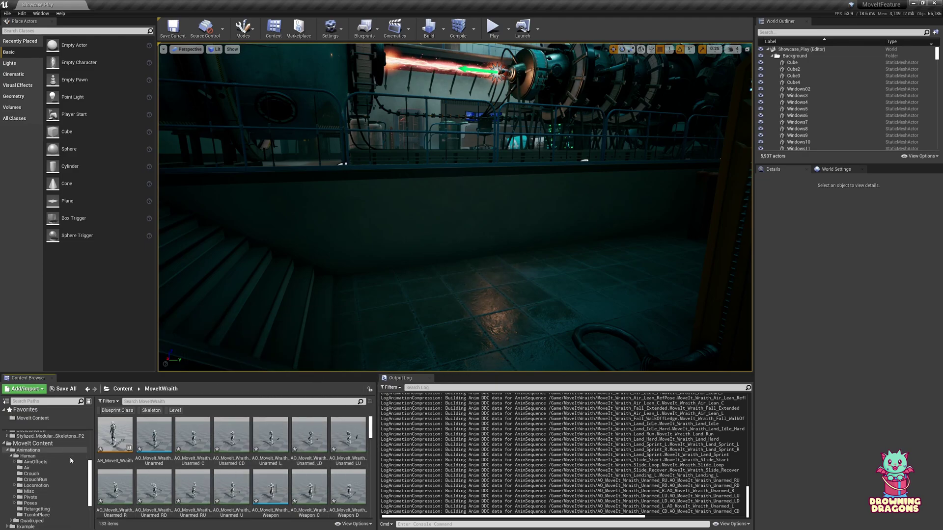
left_click(35, 444)
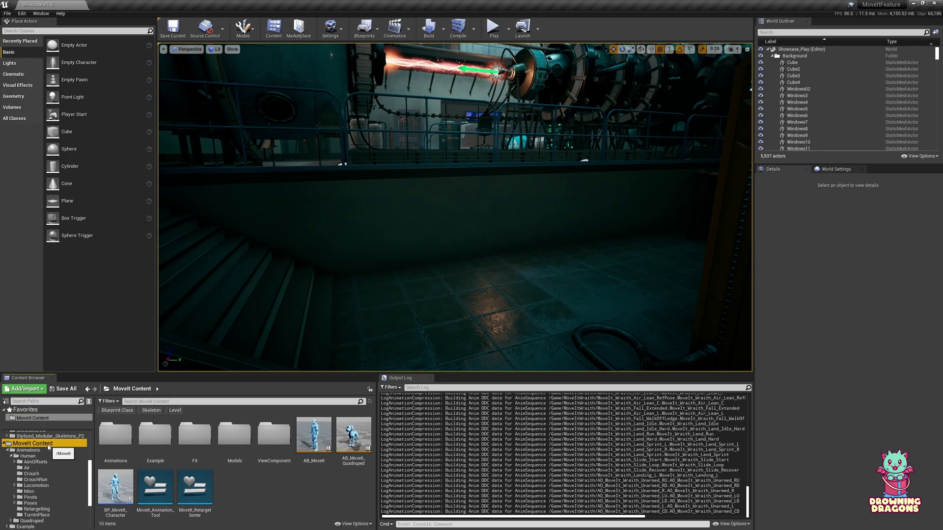
- Run the MoveIt_RetargetSorter editor utility widget and move its window to the left
right_click(197, 493)
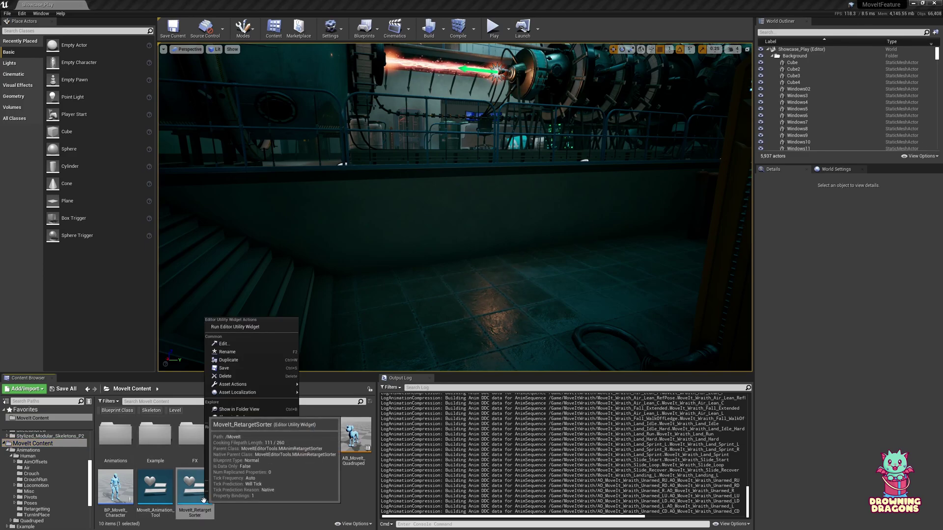
left_click(226, 328)
left_click_drag(618, 125, 488, 129)
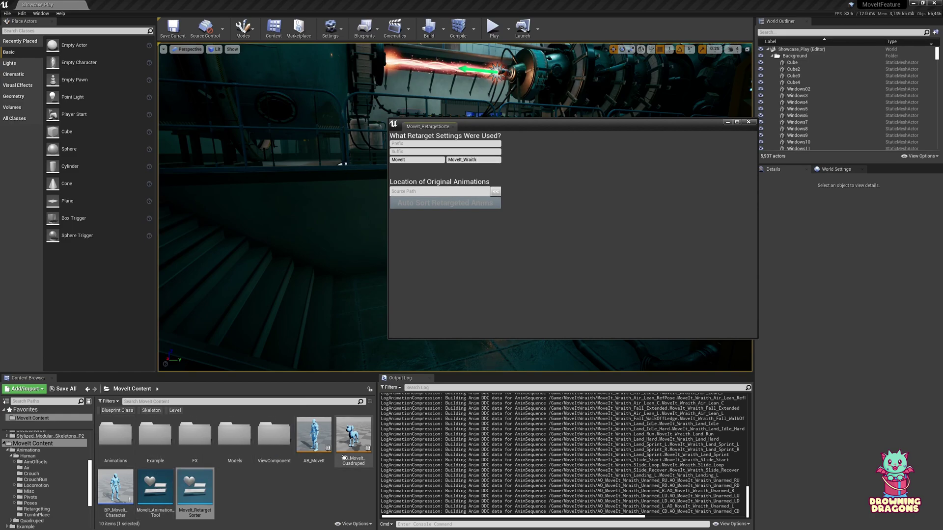
- Set the sorter's original animations location to /Animations/Human
left_click(283, 495)
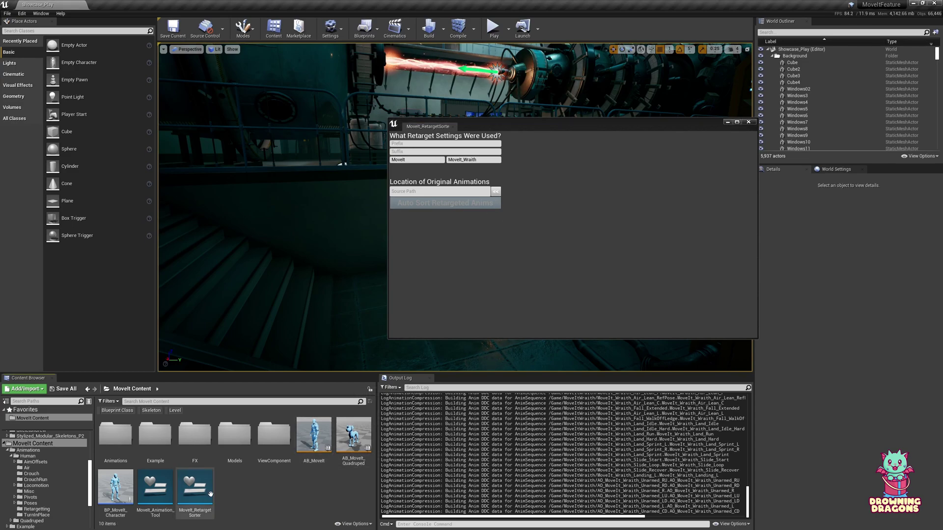
double_click(121, 455)
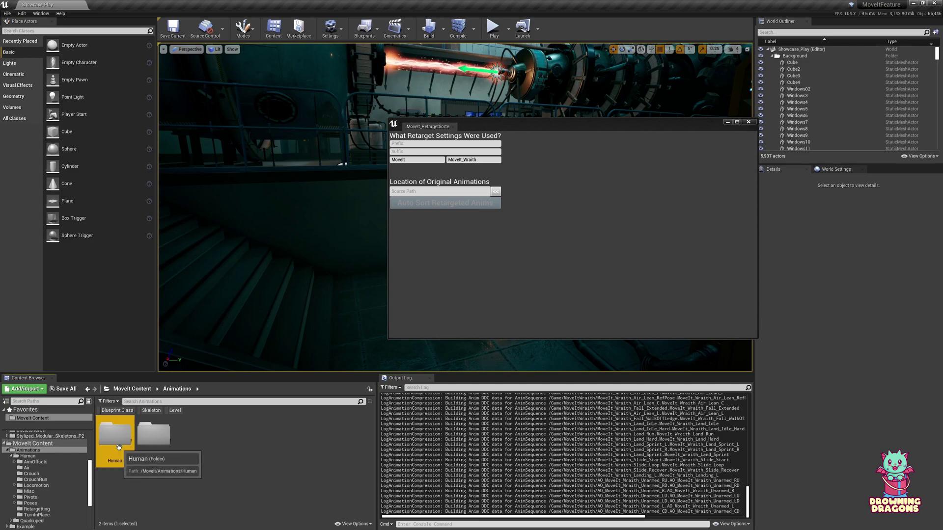
double_click(120, 454)
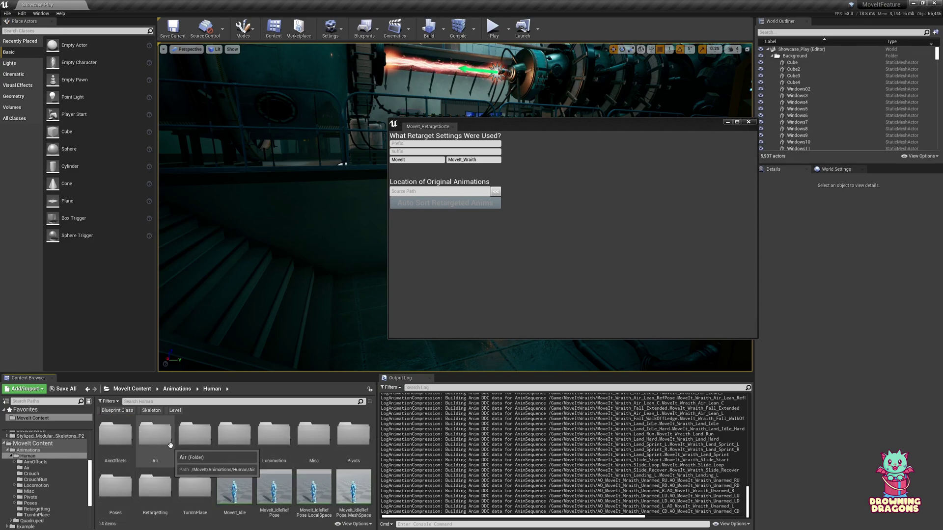
left_click(496, 192)
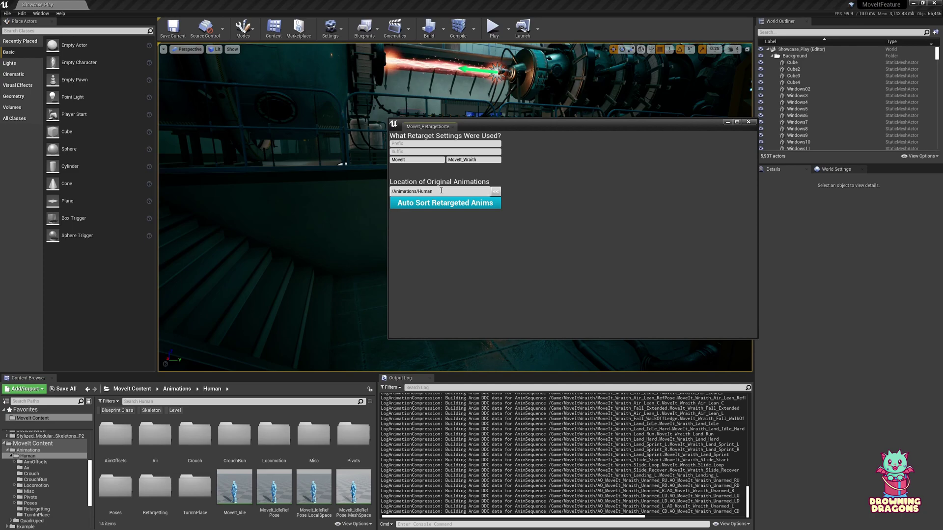
- Select all 133 retargeted assets in the MoveItWraith folder
left_click(177, 389)
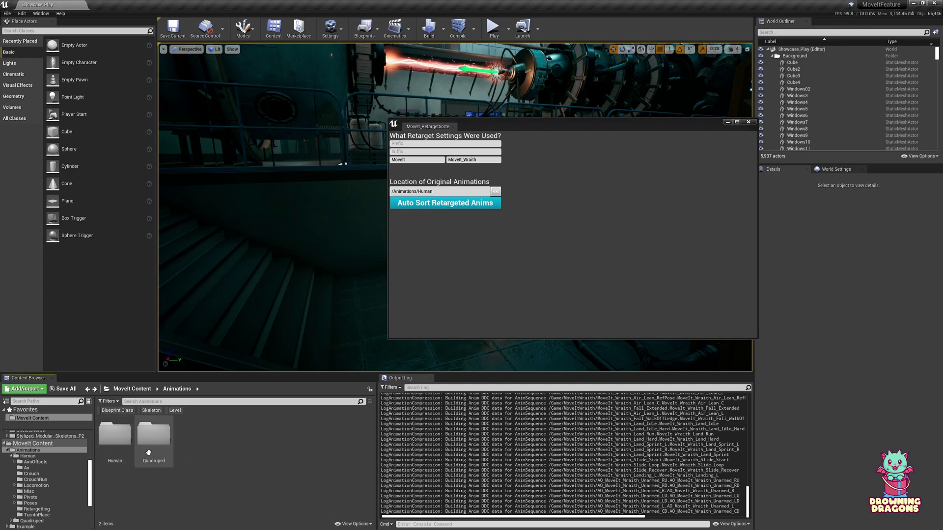
double_click(120, 440)
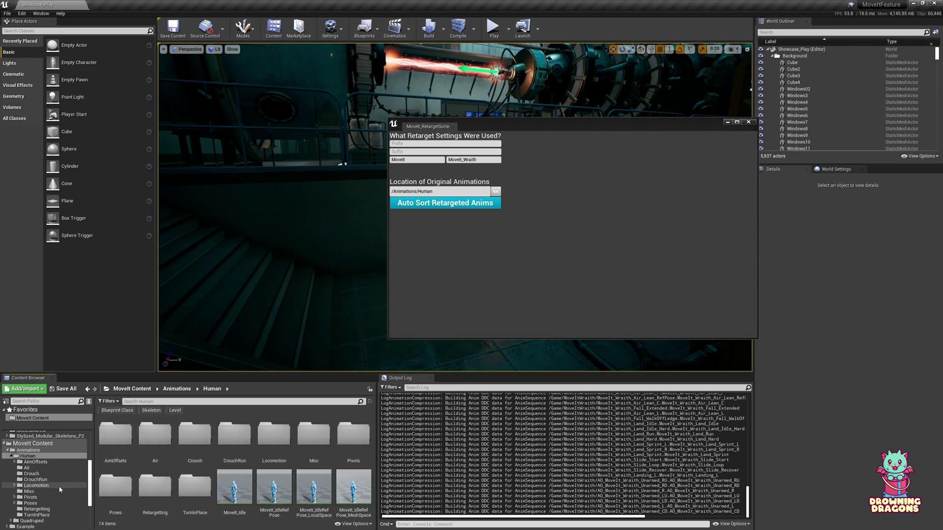
scroll(55, 476, "up", 5)
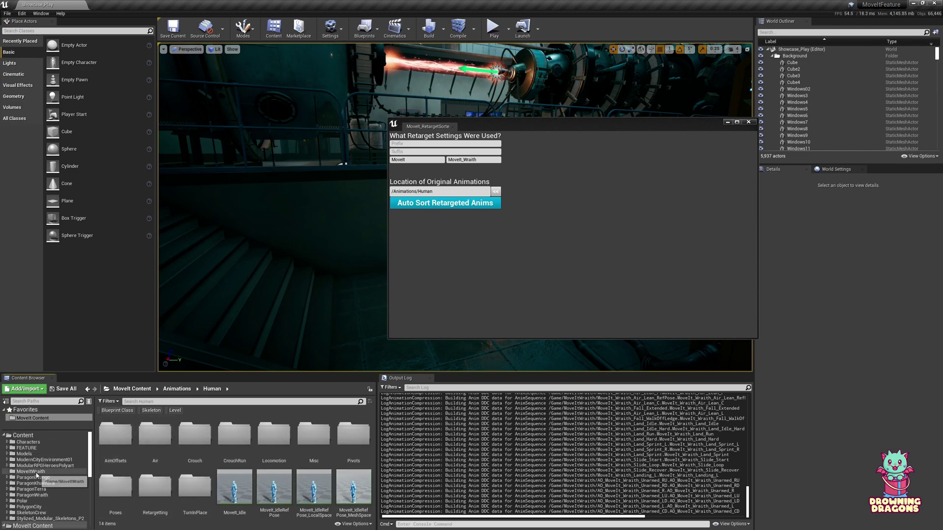
left_click(36, 473)
left_click(129, 437)
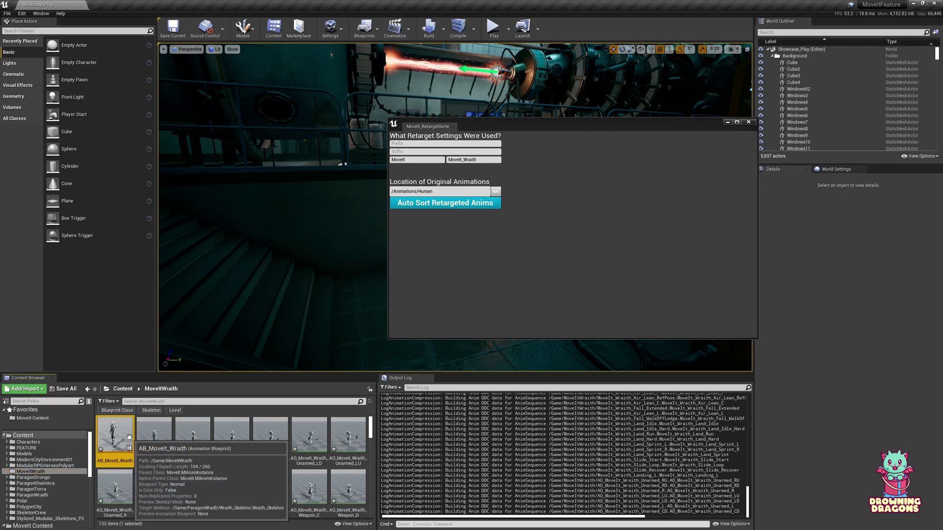
key("ctrl+a")
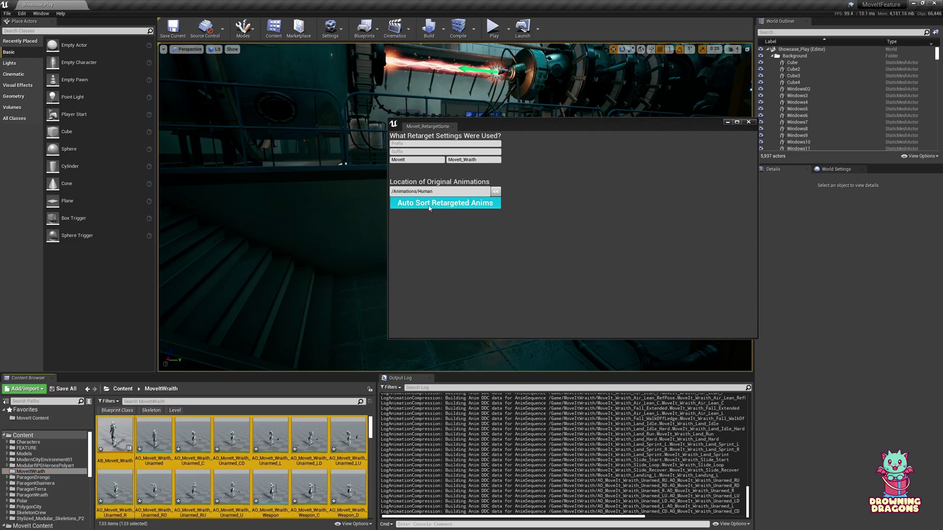
- Run Auto Sort Retargeted Anims, then browse into MoveItWraith's Animations > Human folder
left_click(429, 208)
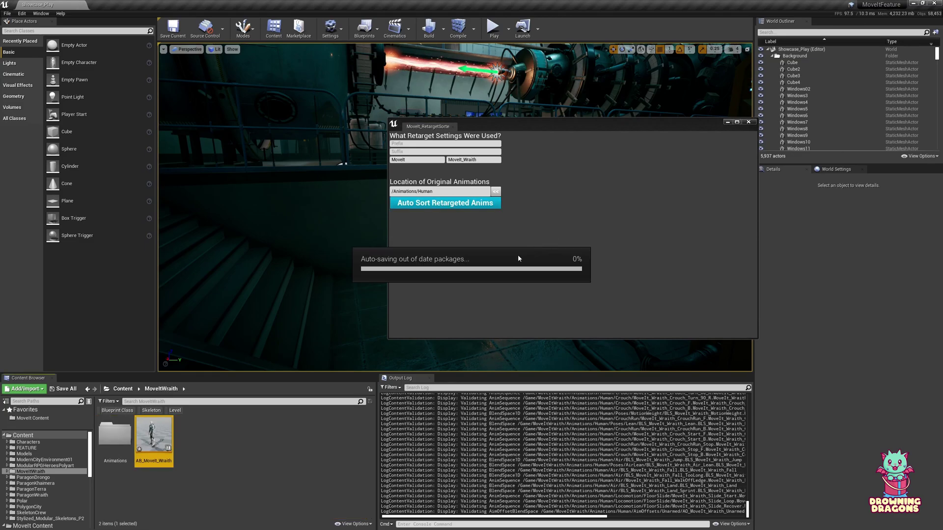
left_click(303, 449)
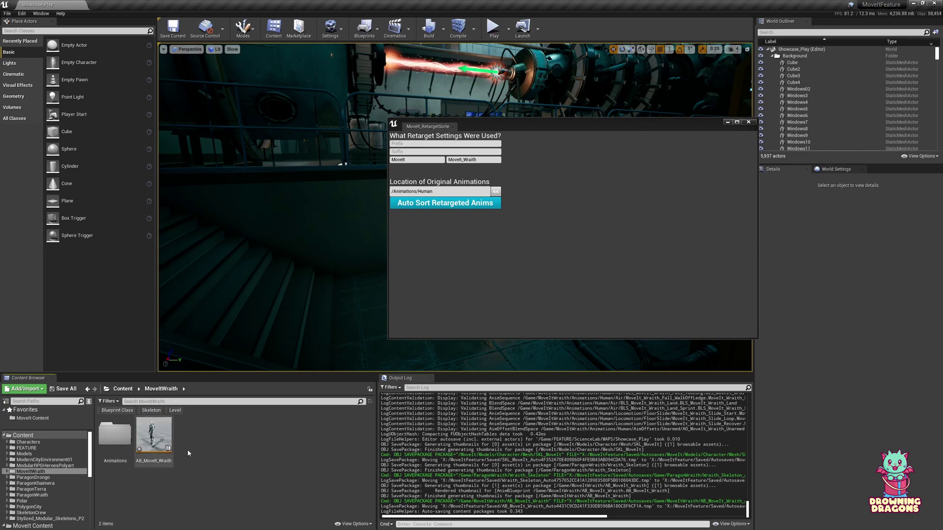
double_click(120, 441)
double_click(120, 439)
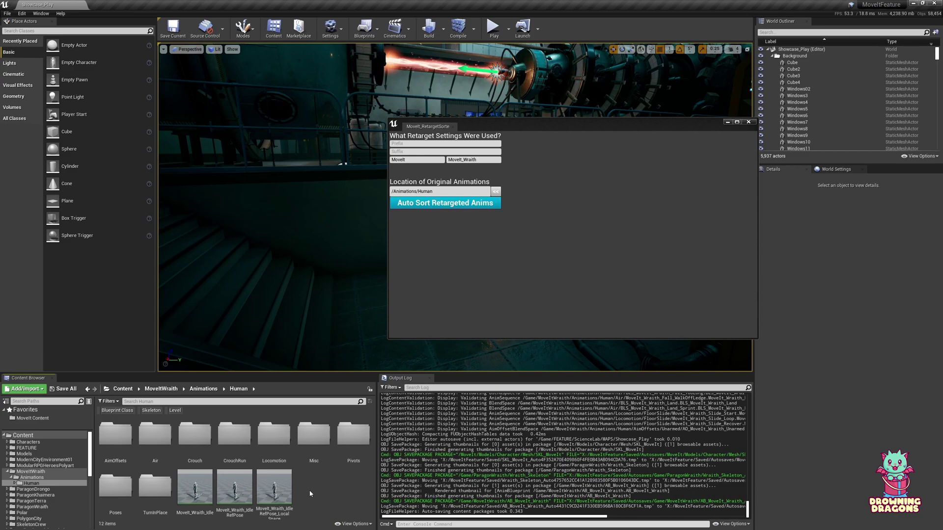
- Save all modified assets with Ctrl+Shift+S
key("alt+Left")
left_click(296, 480)
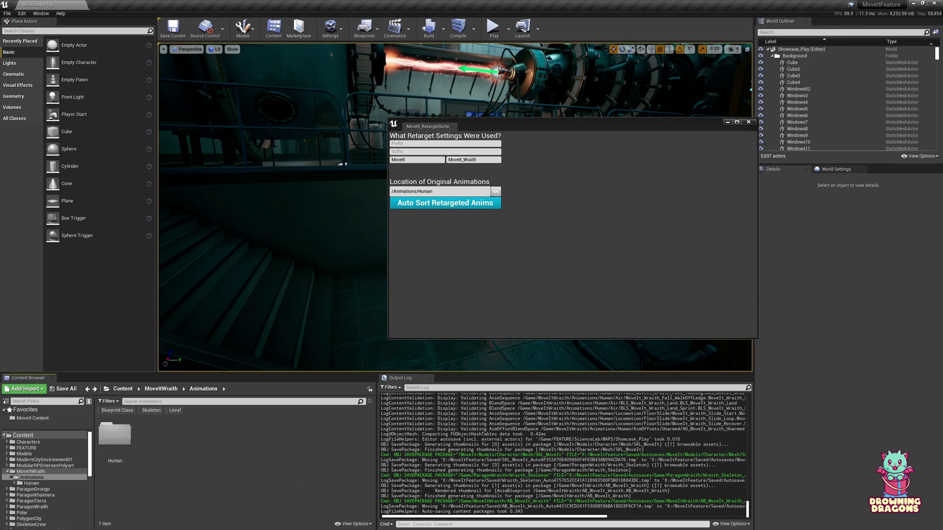
key("ctrl+shift+s")
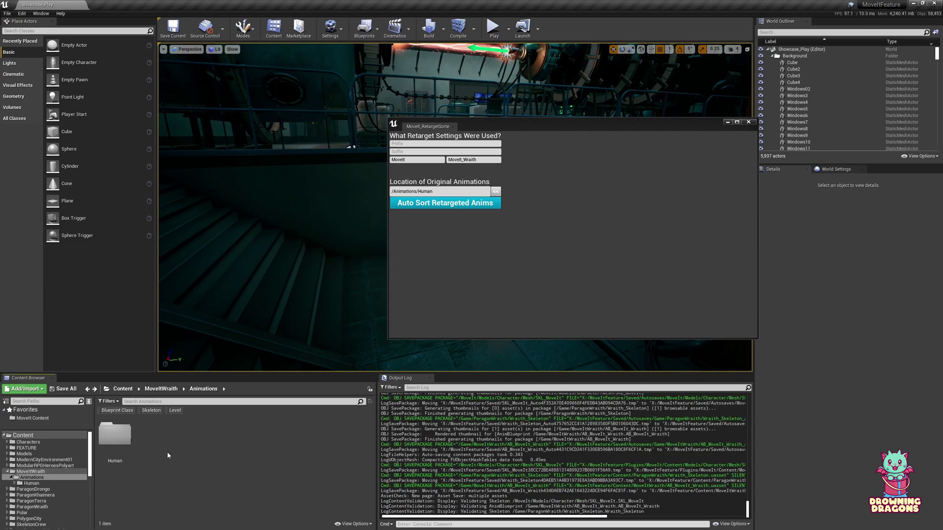
double_click(115, 436)
key("alt+Left")
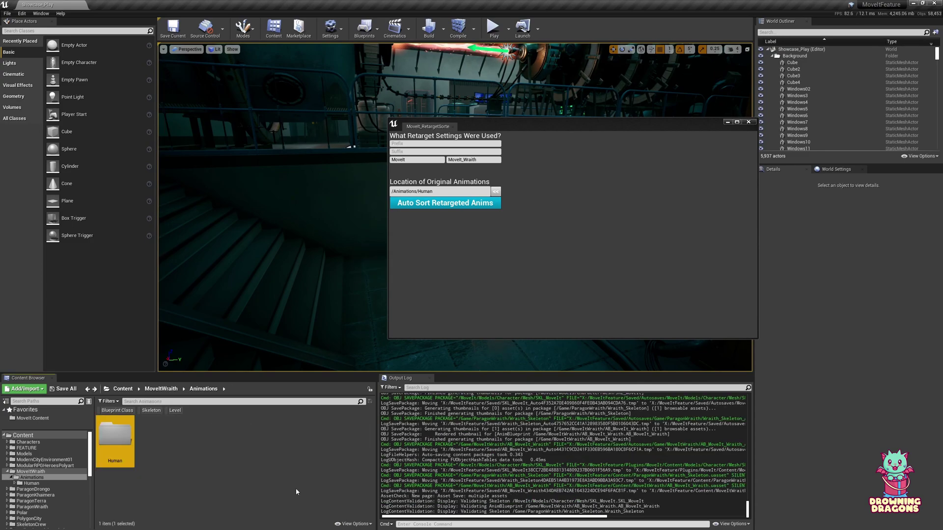
- Move the 12 sorted items from Human up into the MoveItWraith/Animations folder
left_click(32, 472)
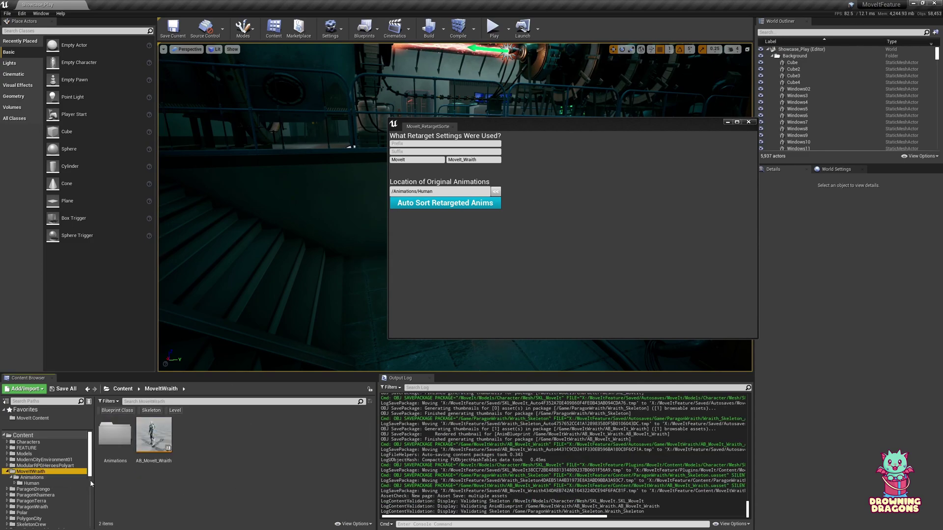
left_click(41, 477)
left_click(32, 483)
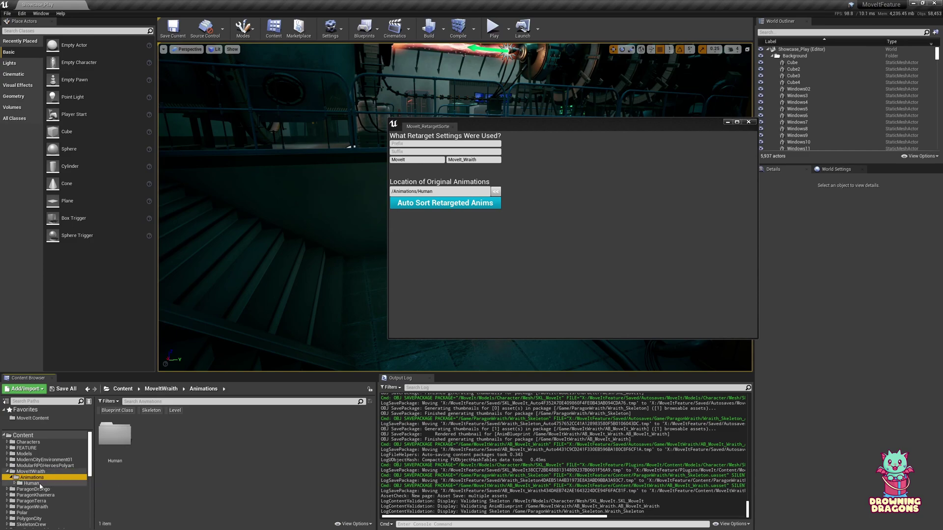
key("ctrl+a")
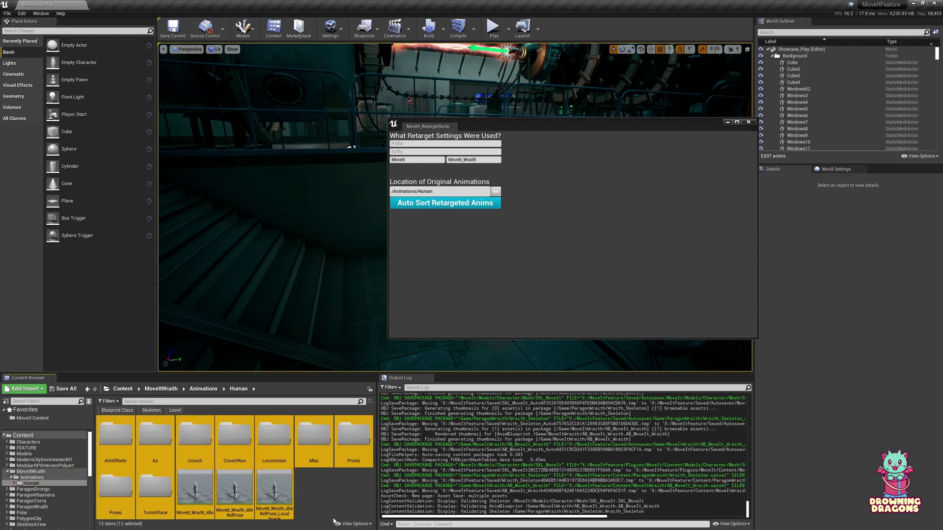
left_click_drag(136, 454, 43, 473)
left_click(59, 487)
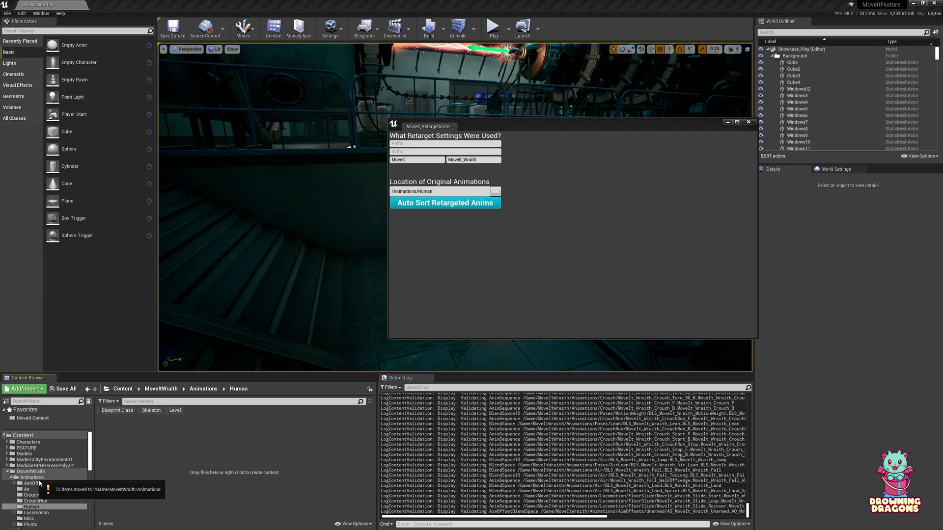
scroll(15, 478, "down", 3)
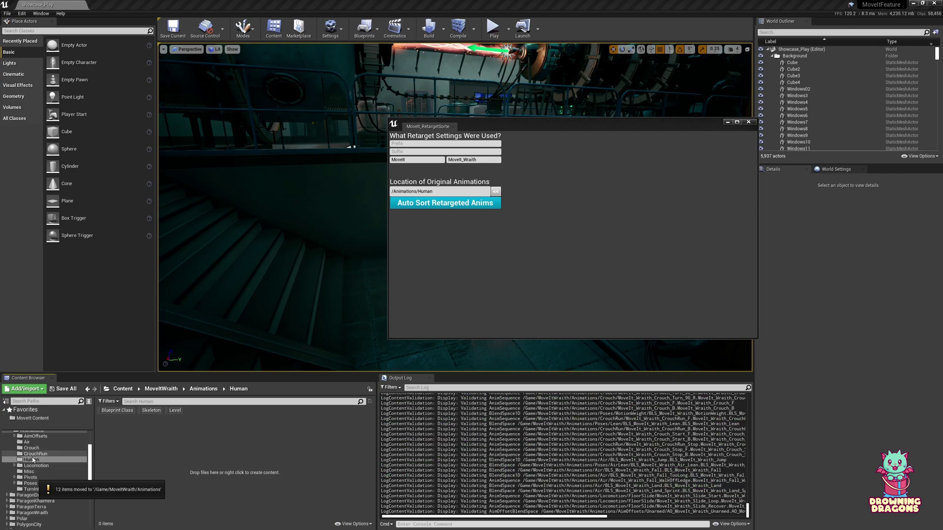
scroll(33, 460, "up", 3)
- Fix up redirectors in MoveItWraith, then delete the empty Human folder from Animations
right_click(36, 473)
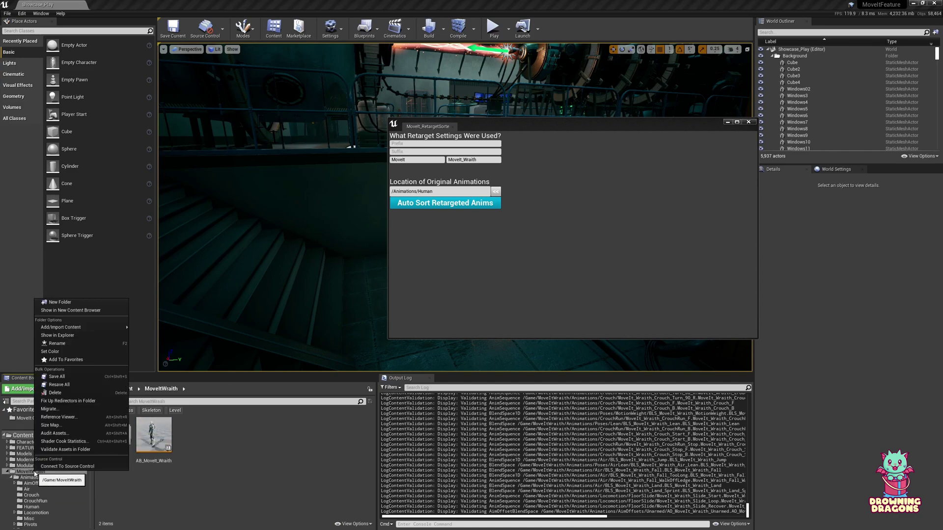
left_click(71, 402)
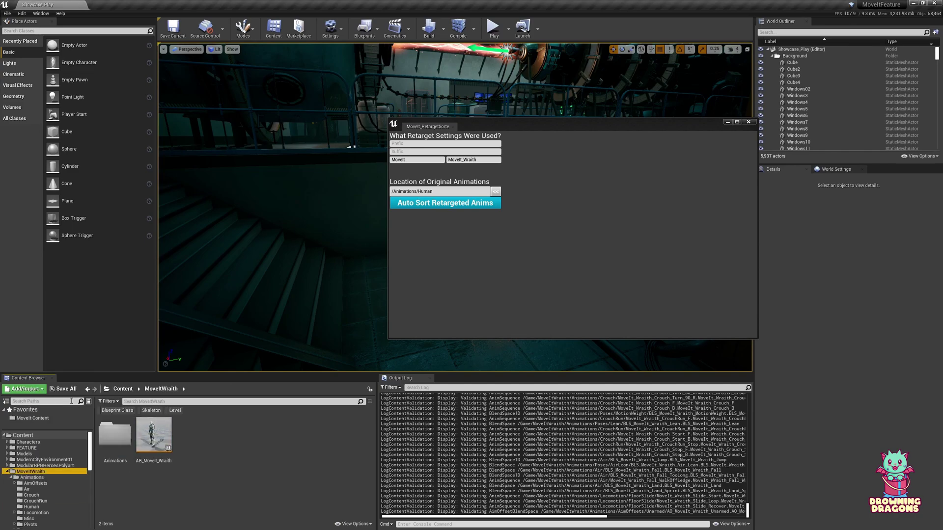
double_click(114, 438)
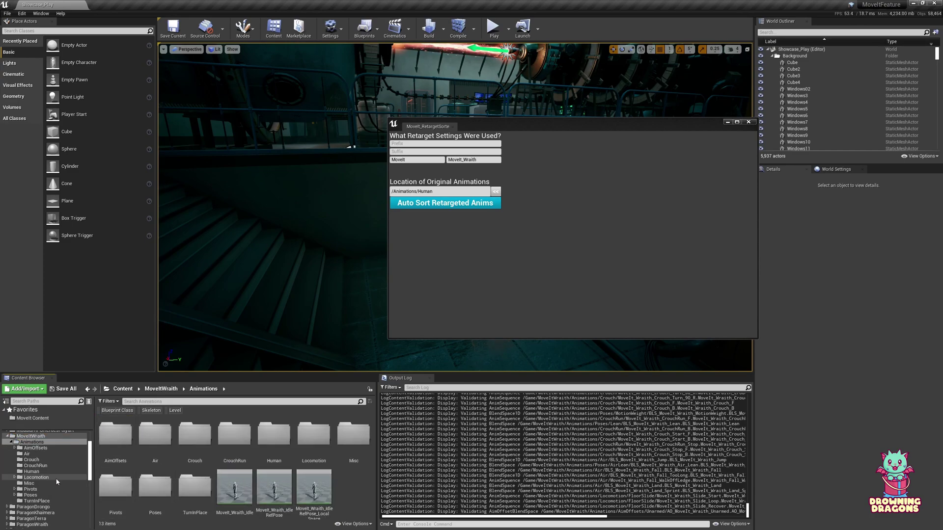
left_click(274, 435)
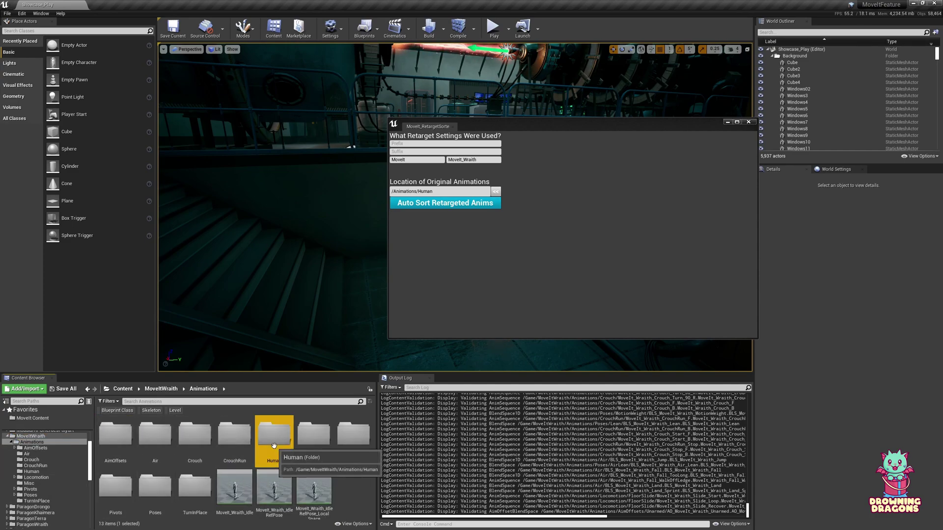
double_click(274, 442)
key("alt+Left")
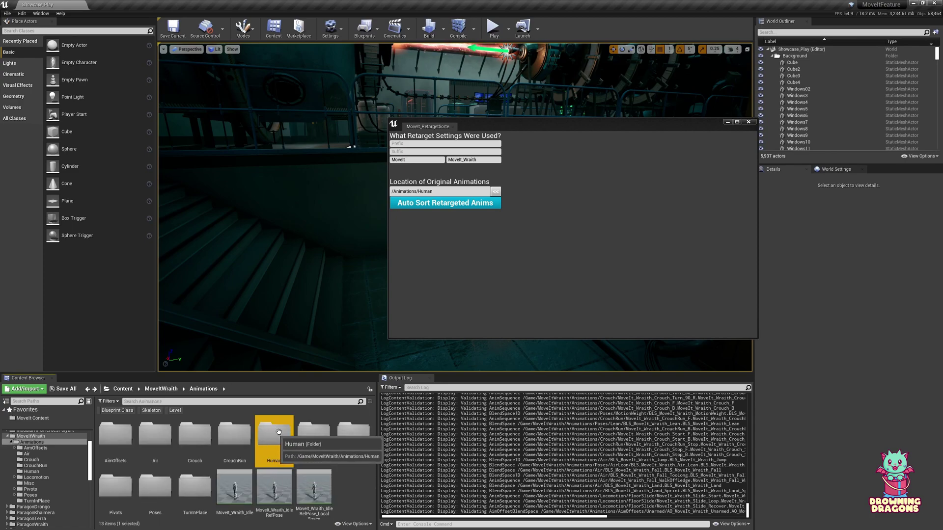
key("Delete")
left_click(301, 446)
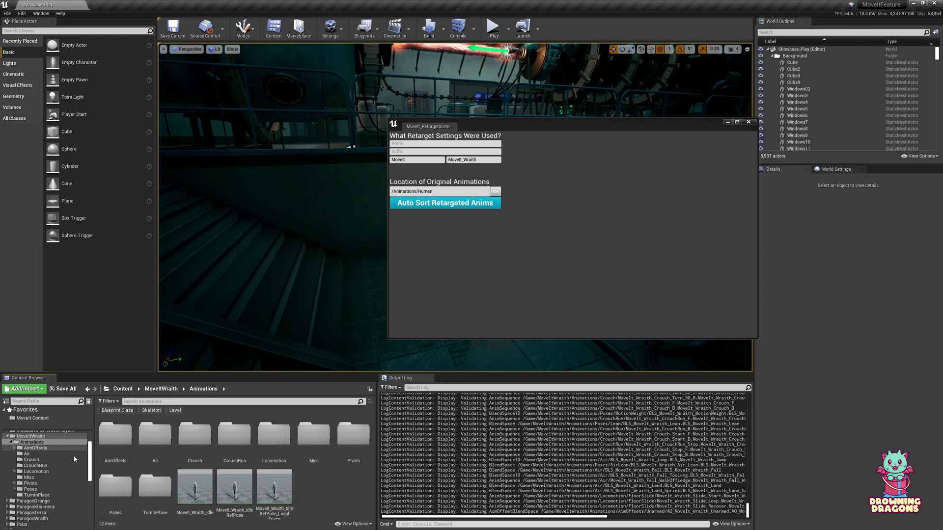
left_click(206, 489)
double_click(205, 490)
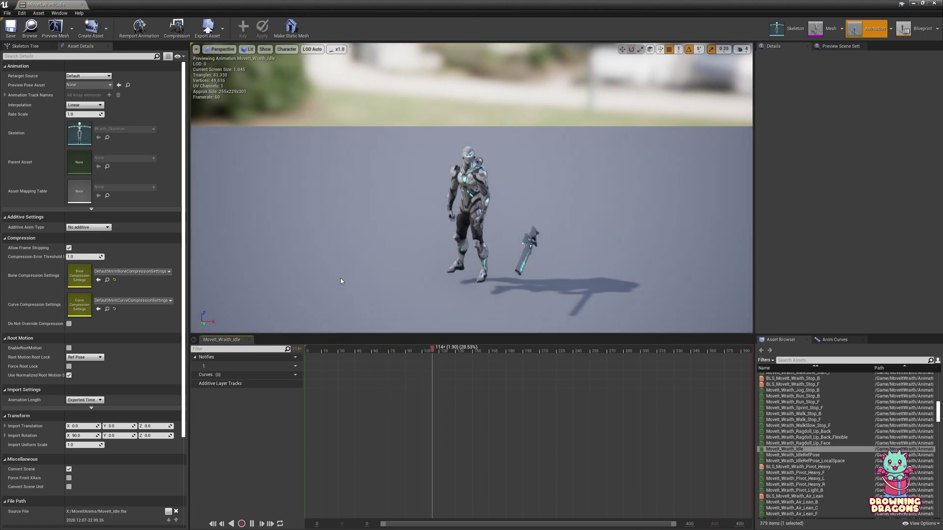
left_click_drag(340, 278, 378, 275)
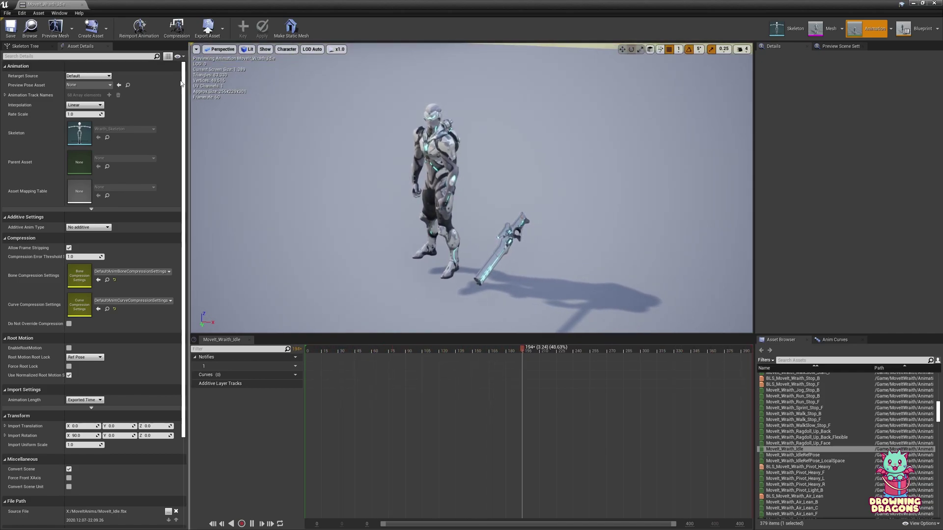
left_click(81, 5)
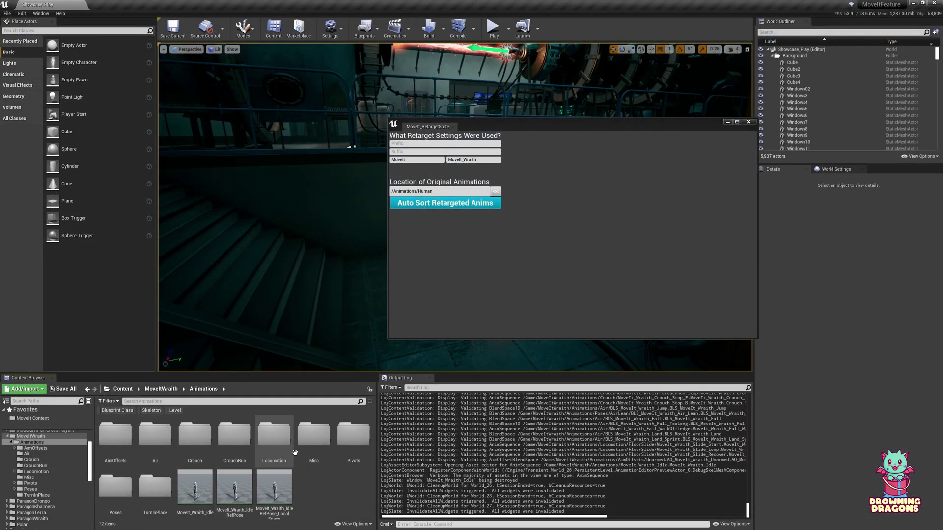
- Open Locomotion > Sprint and preview MoveIt_Wraith_Sprint_F on the Wraith, then close the preview
double_click(280, 454)
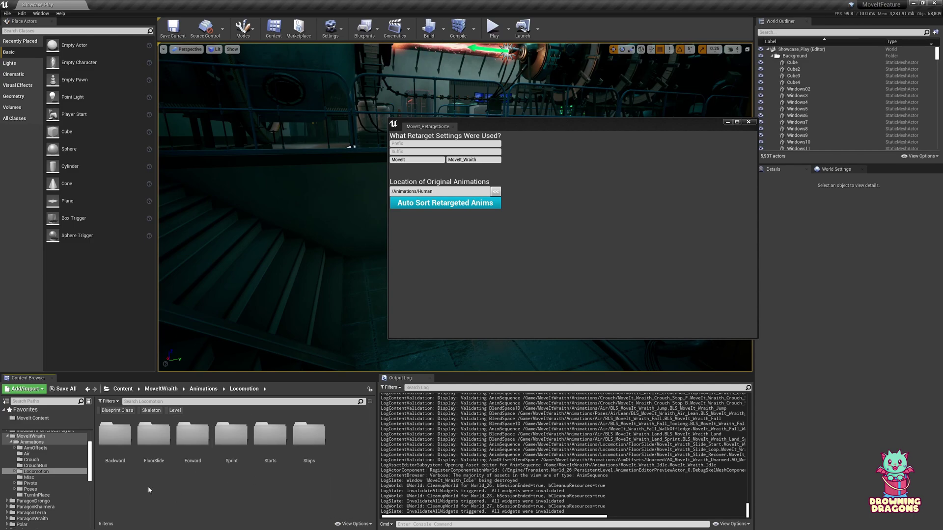
double_click(231, 434)
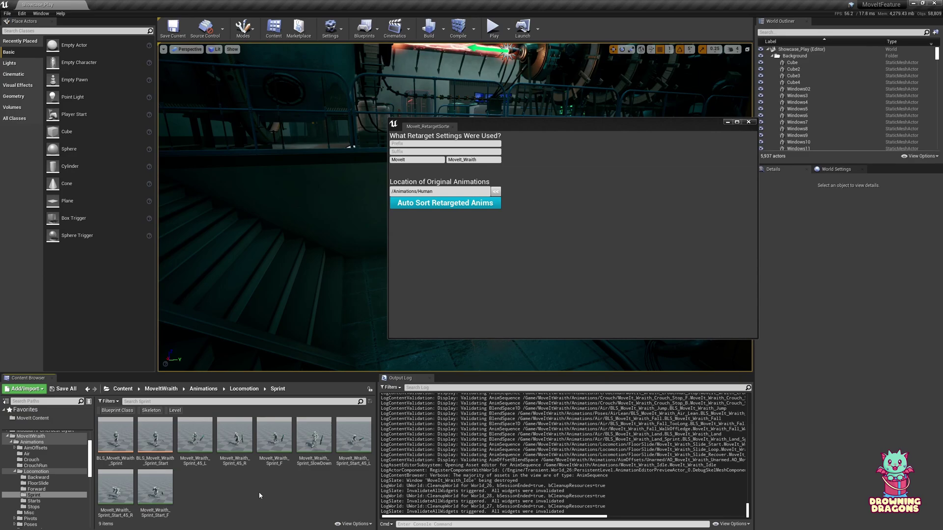
left_click(273, 454)
double_click(272, 454)
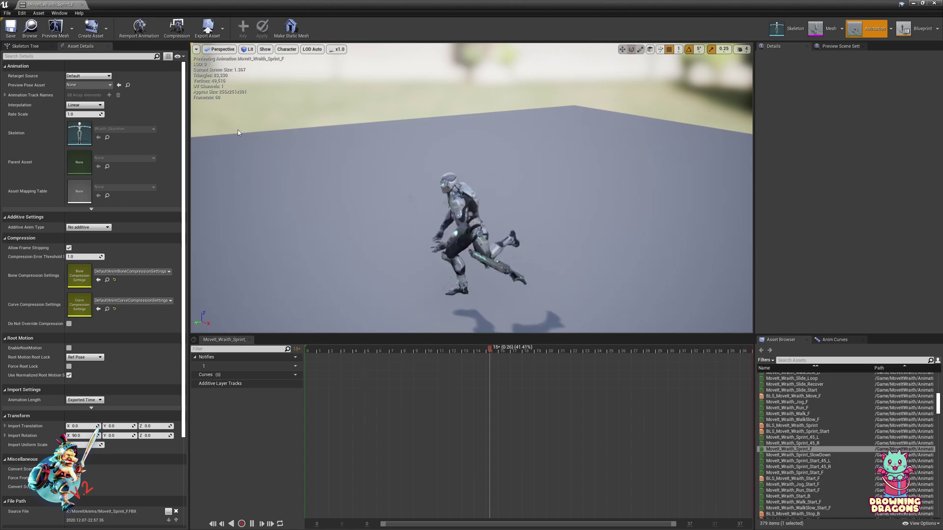
left_click(82, 4)
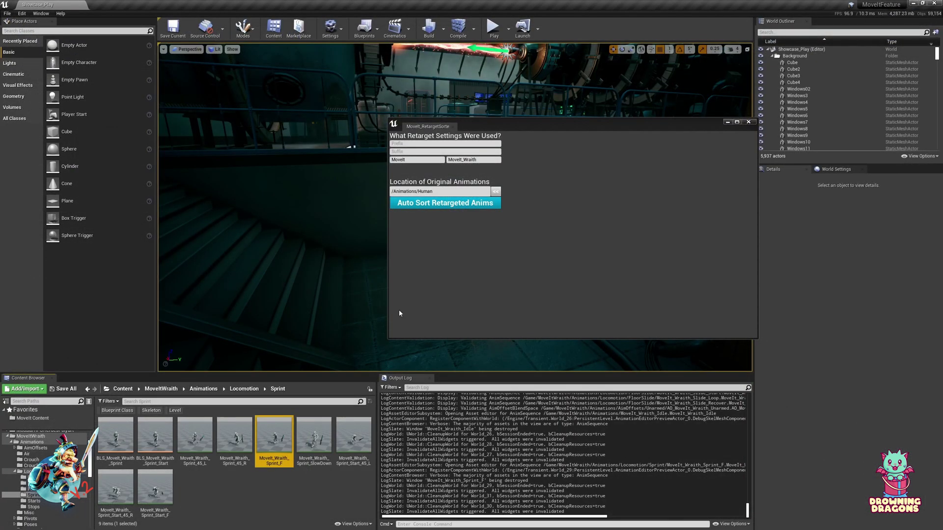
left_click(294, 513)
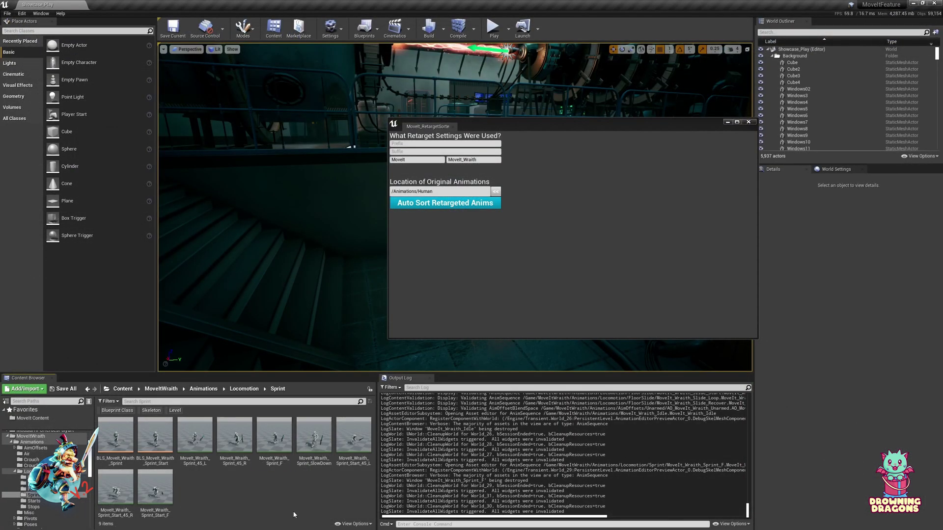